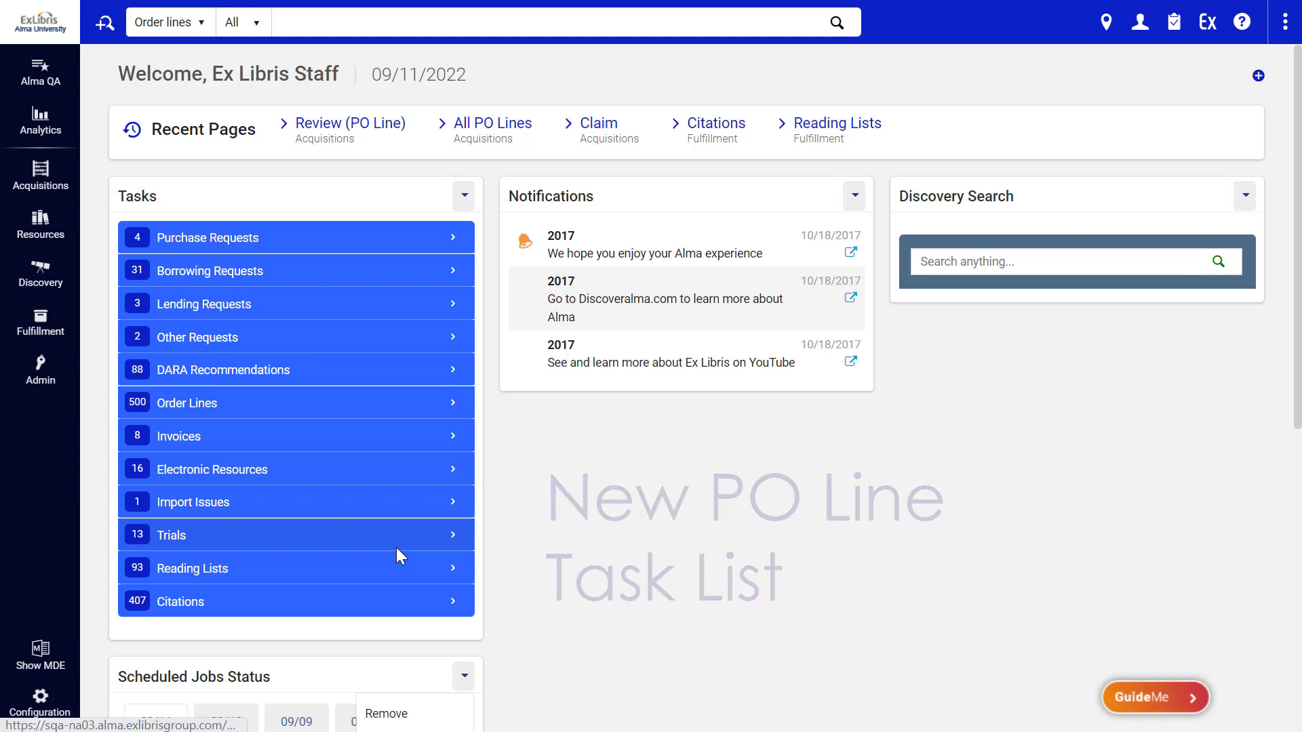
Step: Go to Acquisitions > All PO Lines and scroll through the 1,818-line list
left_click(59, 197)
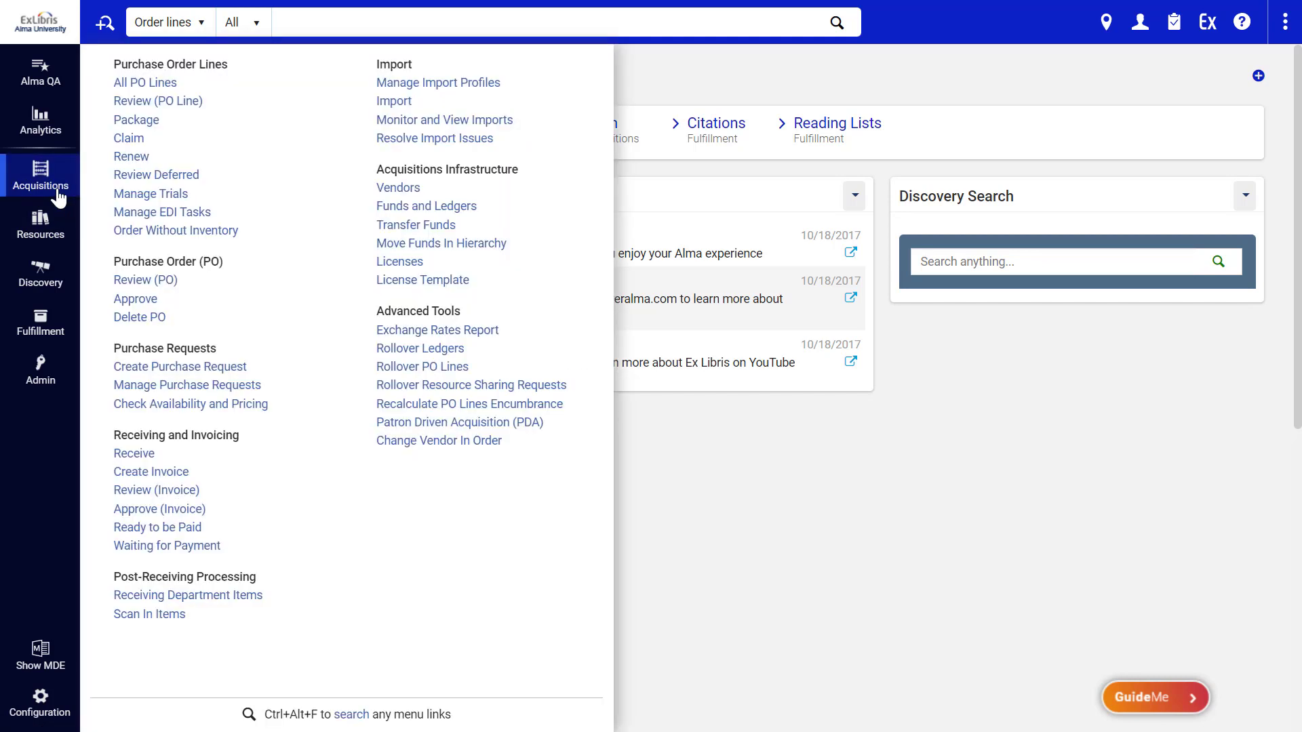
left_click(161, 85)
scroll(712, 332, "down", 15)
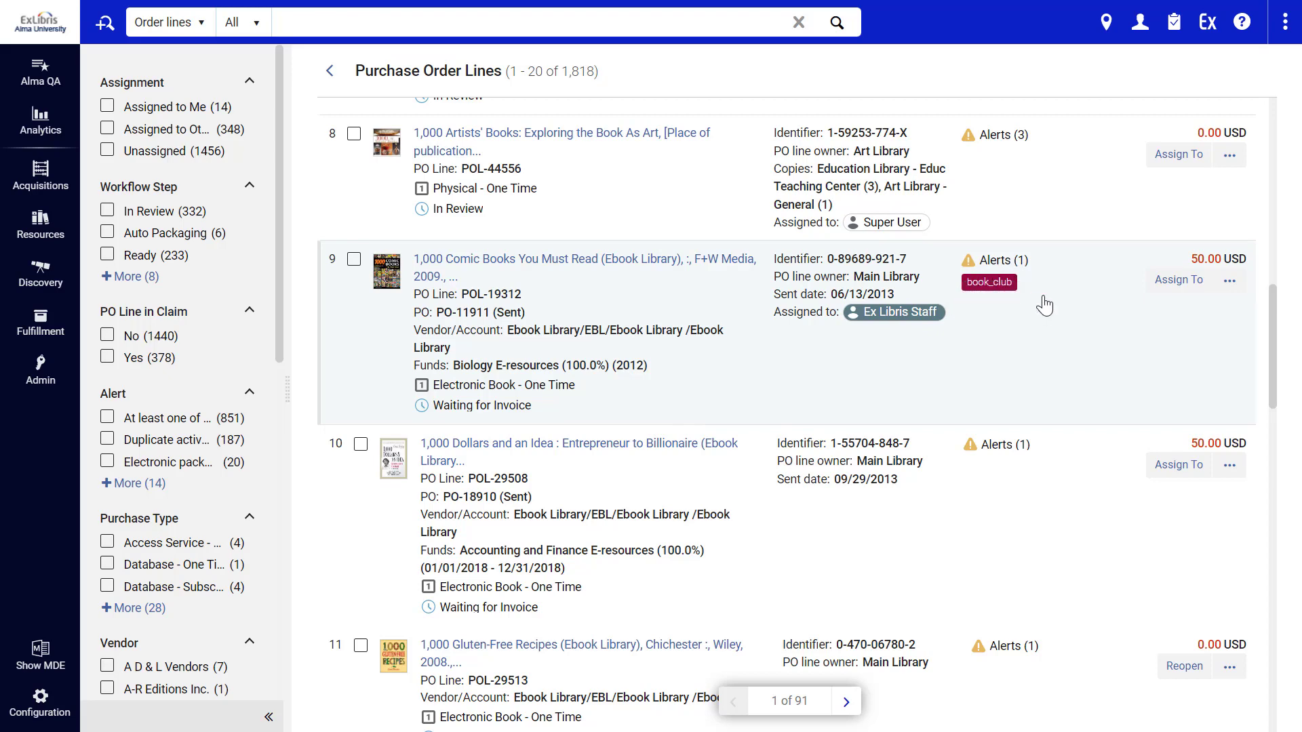
Step: Open PO line POL-19312 and save 12345 as its Additional PO line reference
left_click(811, 373)
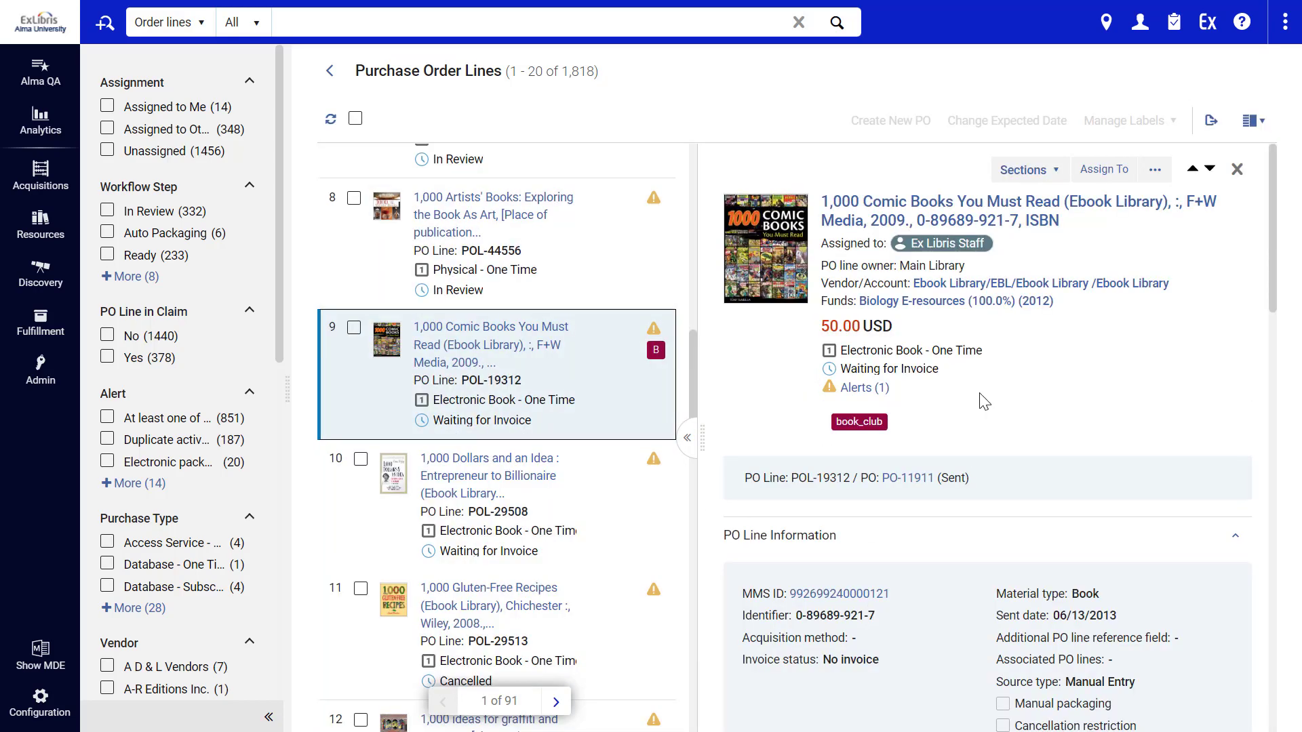
scroll(905, 398, "down", 3)
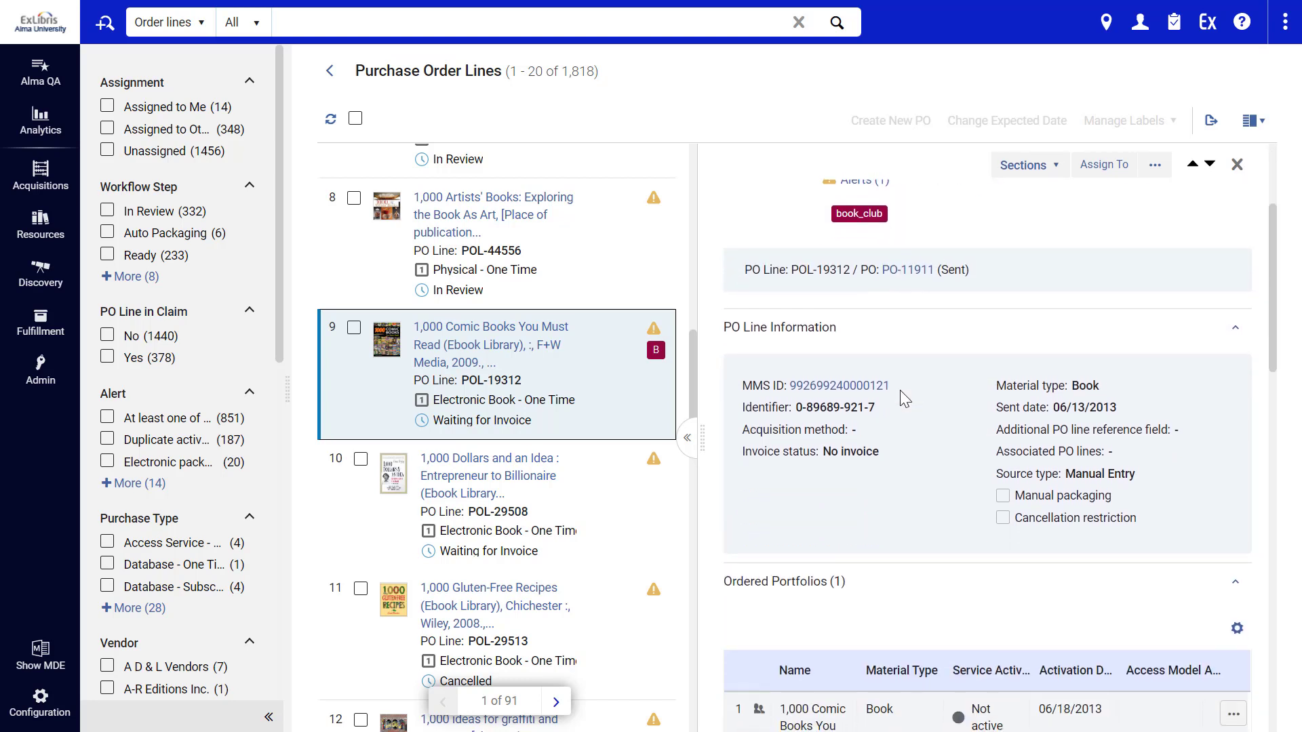
scroll(905, 399, "down", 1)
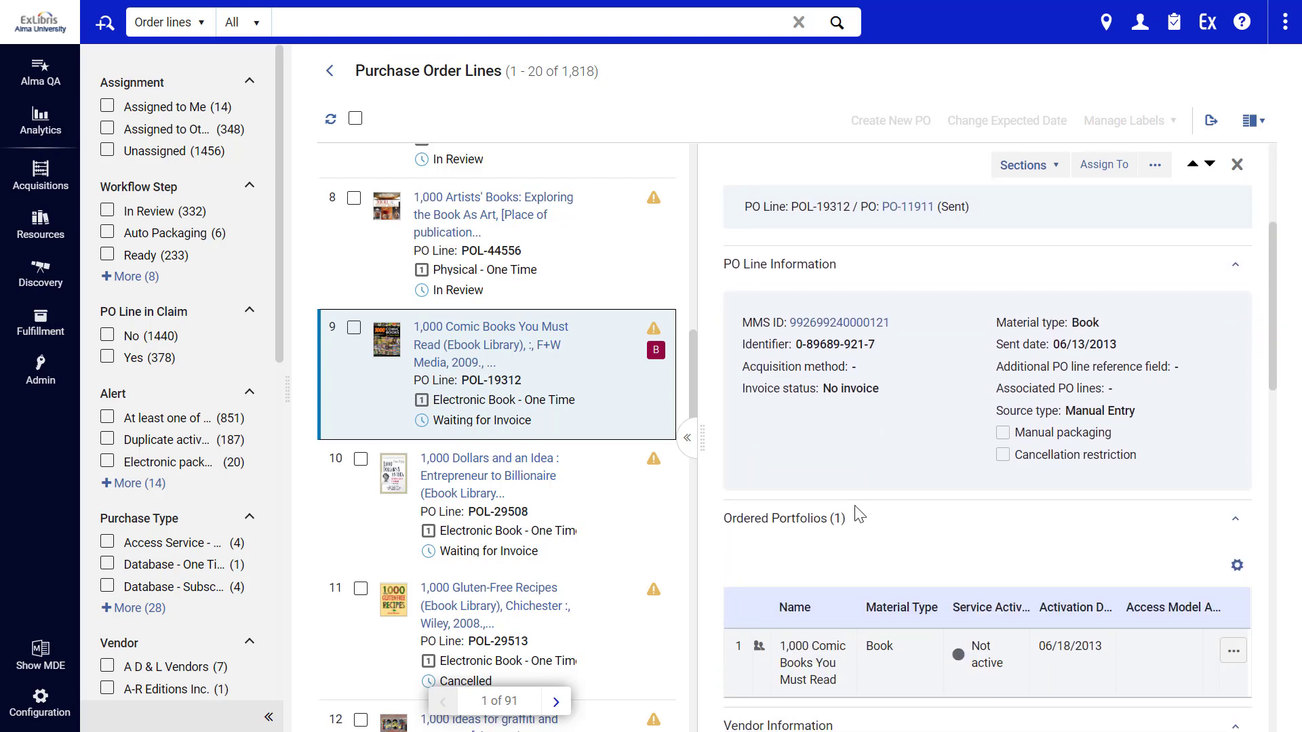
left_click(1225, 317)
left_click(1071, 431)
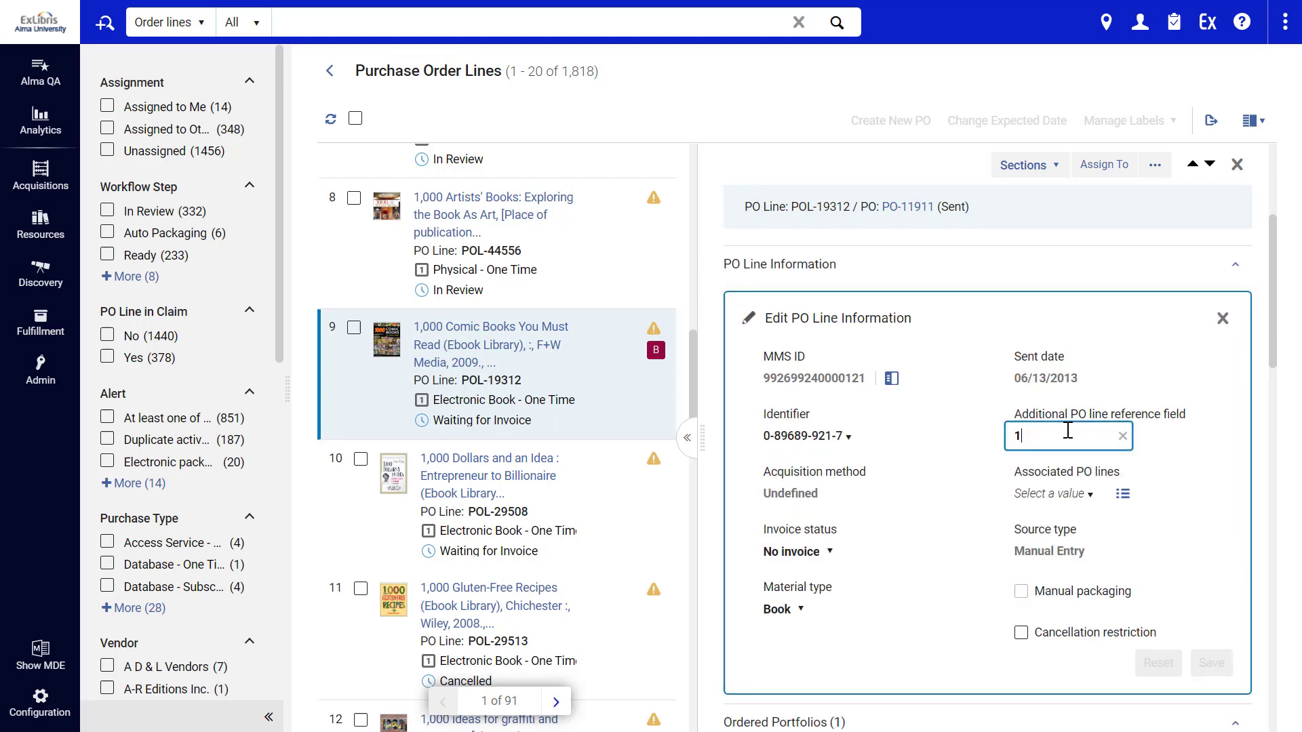
type("12345")
left_click(1212, 664)
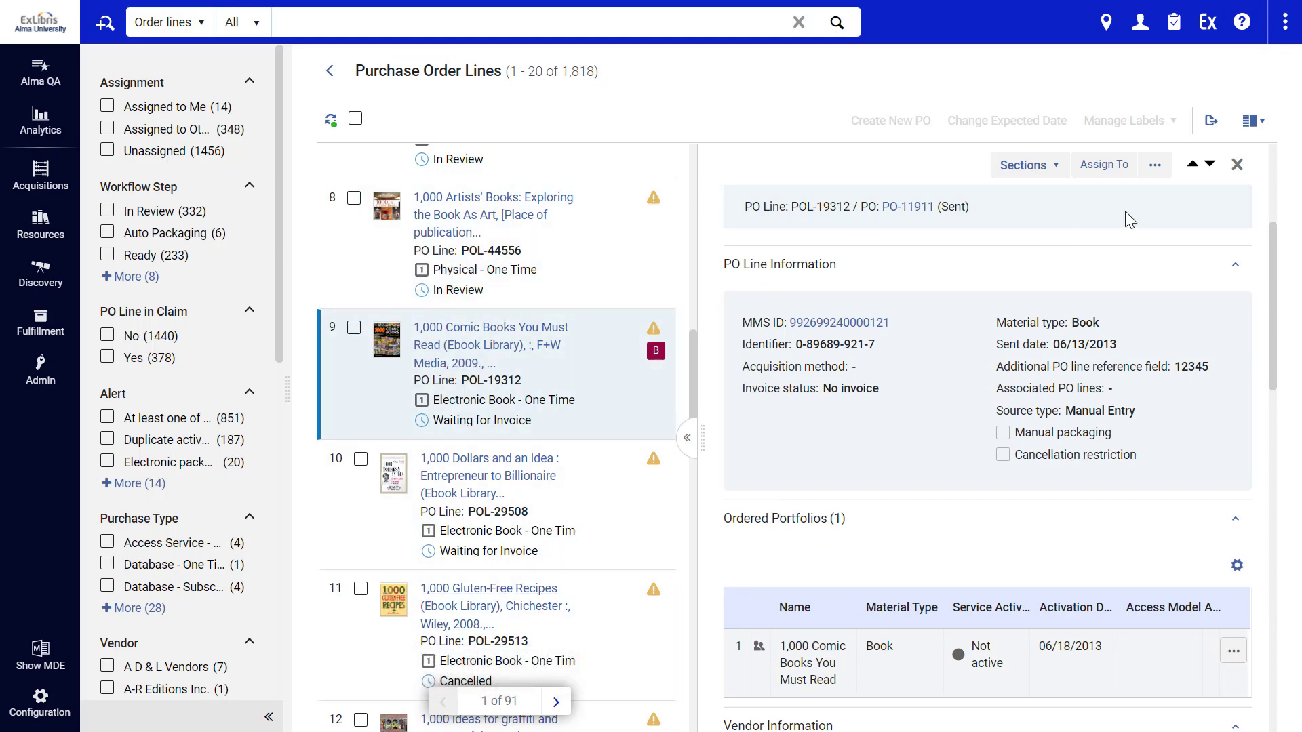
Step: Preview Full Page View, switch back to Split view, and show the Sections list
left_click(1252, 122)
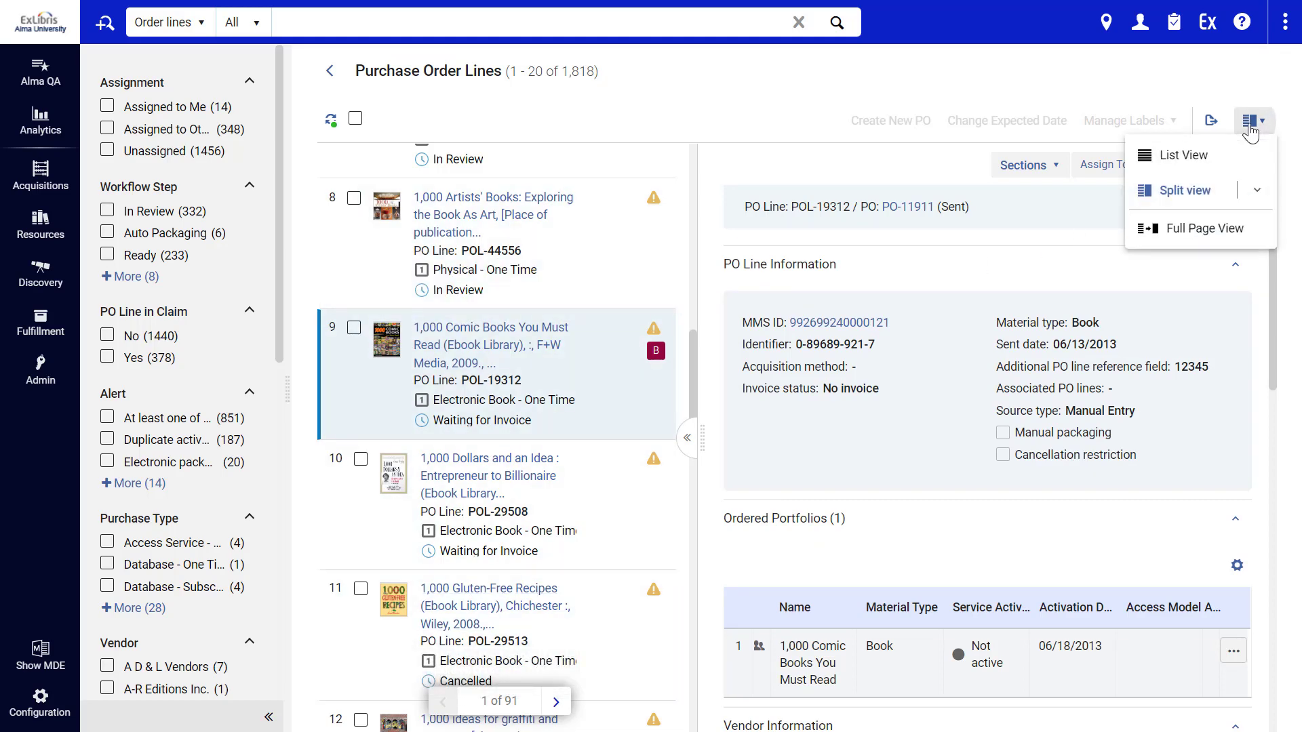
left_click(1214, 230)
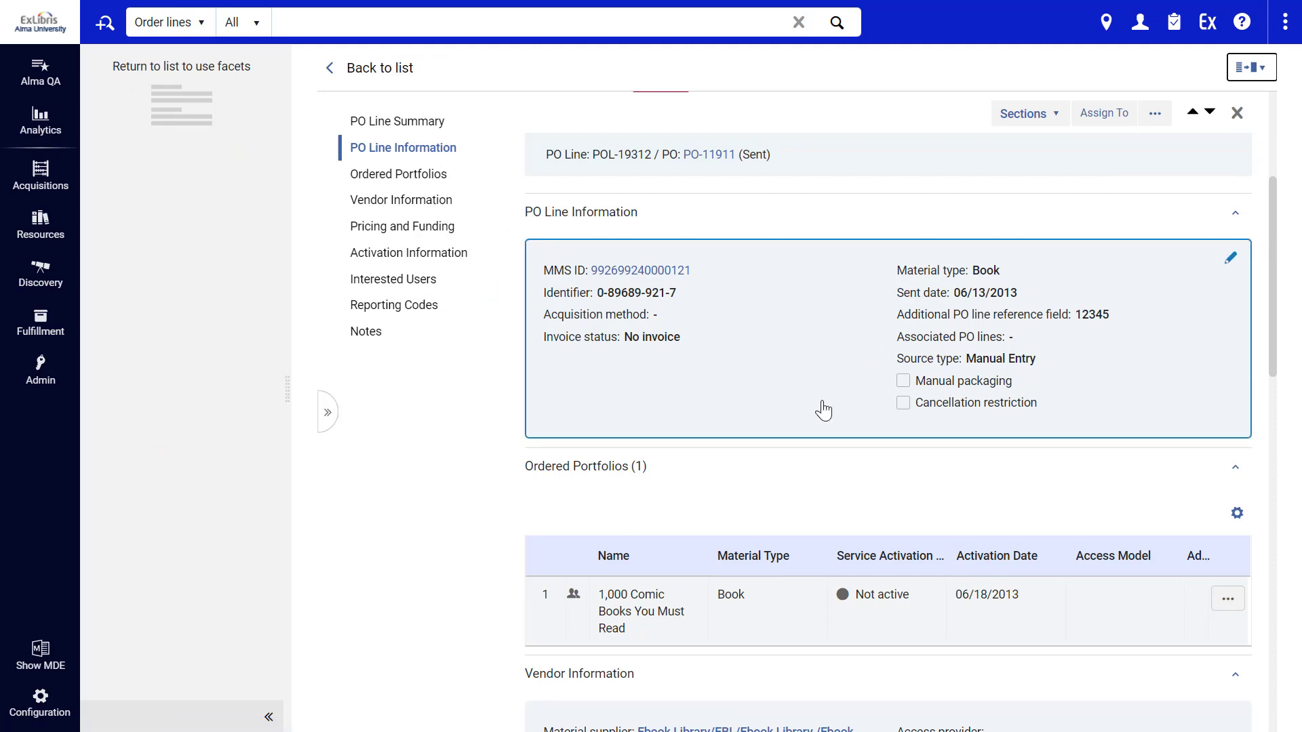
left_click(1244, 71)
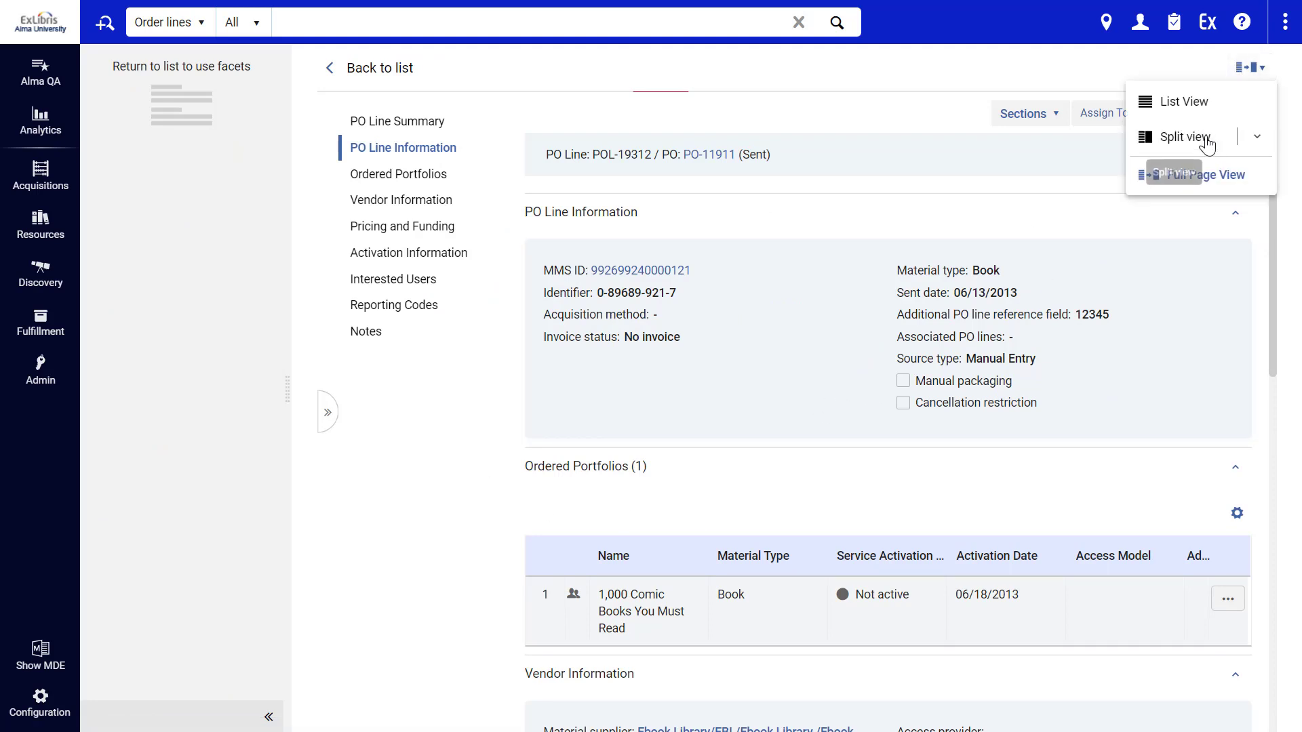
left_click(1176, 137)
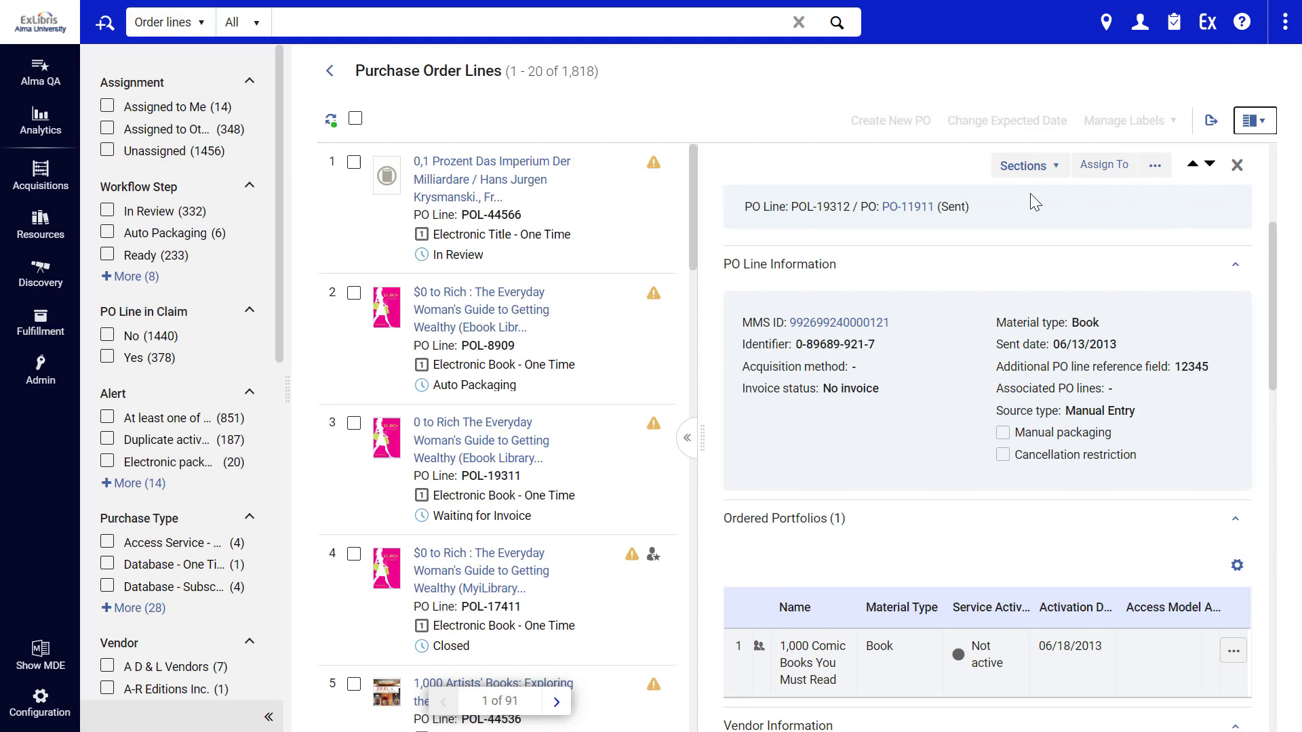
left_click(1021, 165)
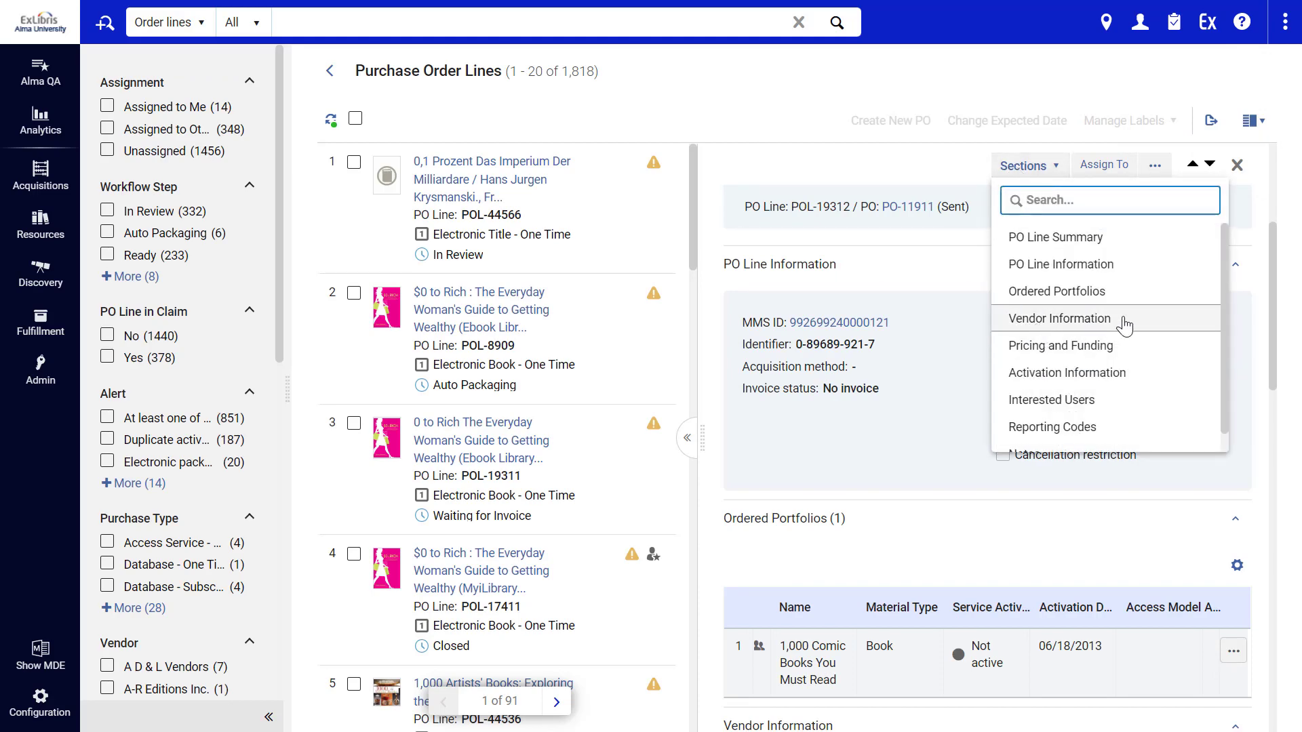
Step: Jump to Vendor Information and add the internal note 'Notify the book club!' under Notes
left_click(1059, 318)
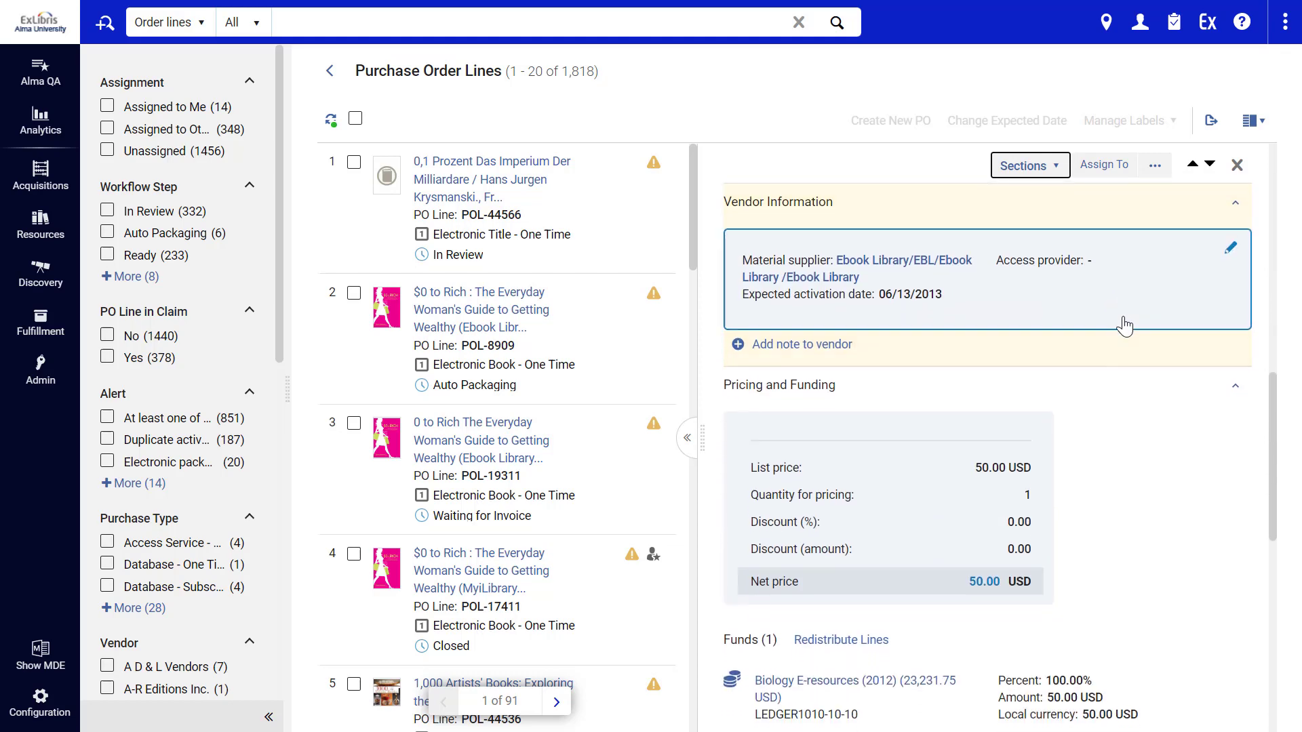
scroll(1124, 325, "down", 5)
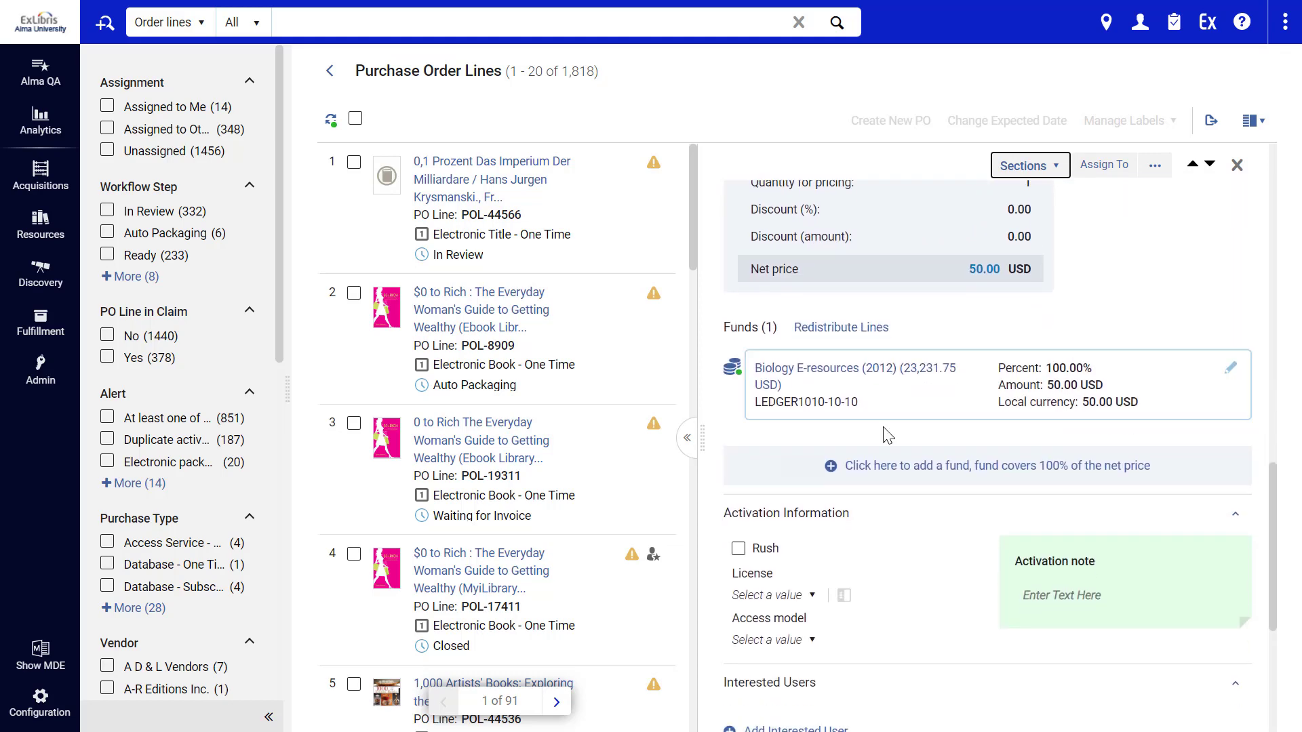
scroll(888, 436, "down", 5)
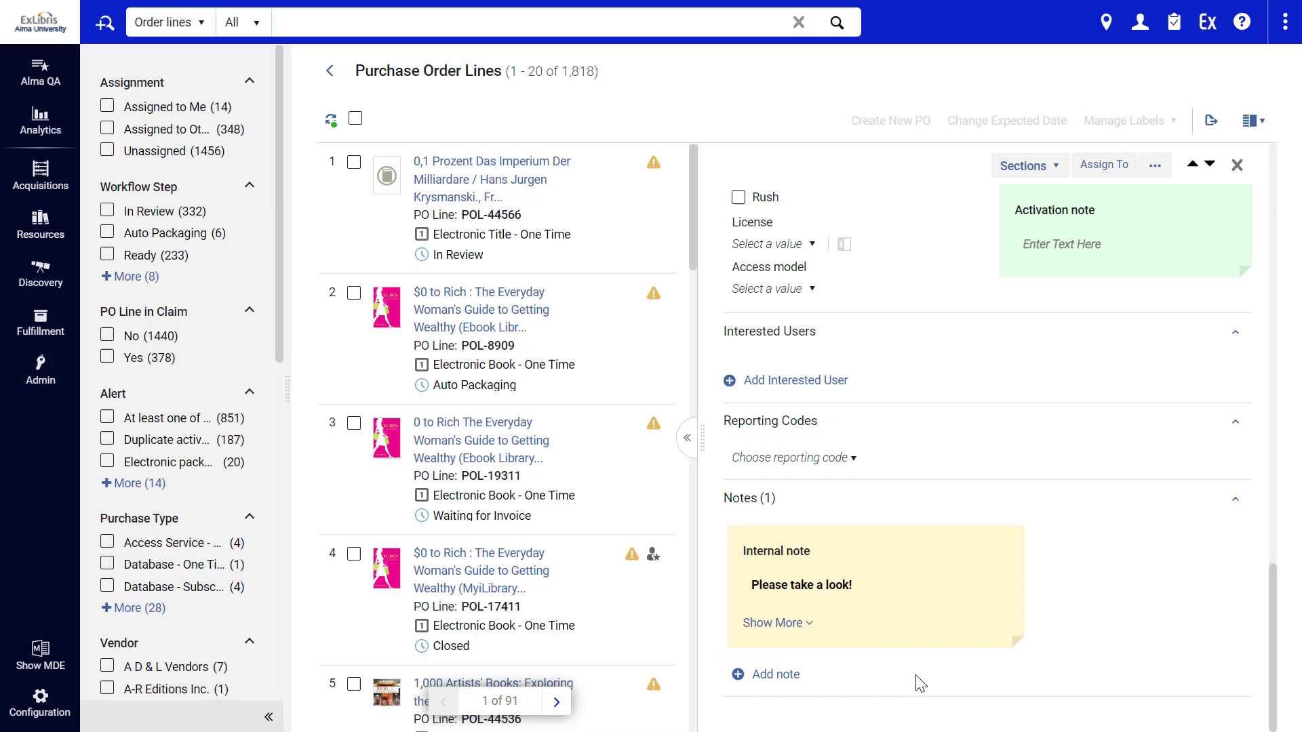
left_click(754, 675)
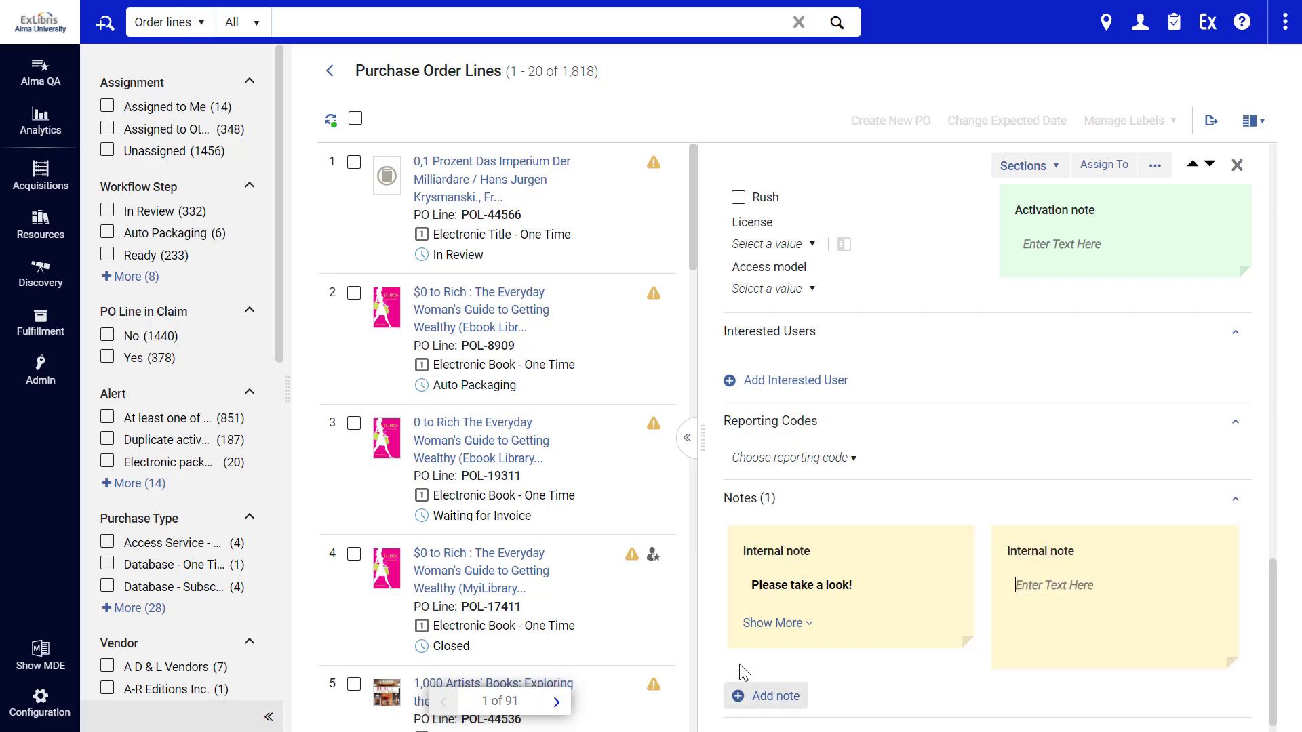
left_click(1062, 603)
type("Notify the book club!")
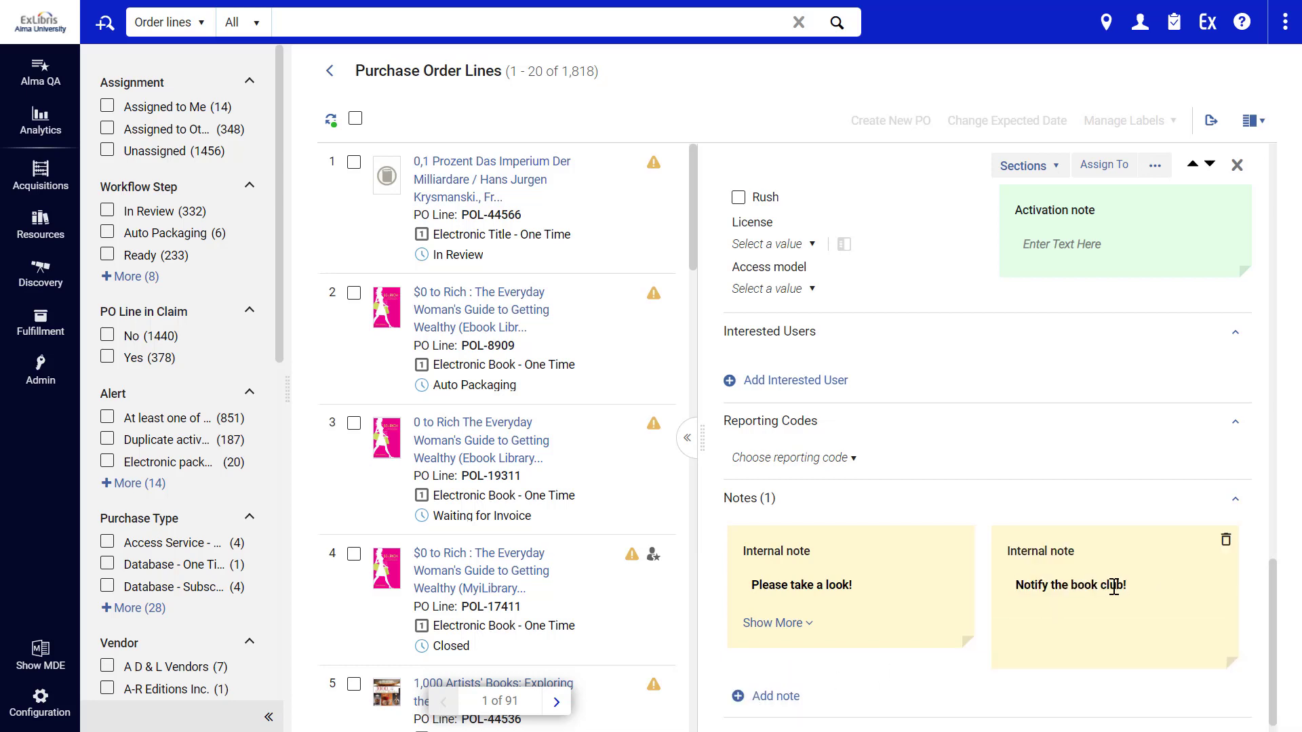
left_click(1108, 697)
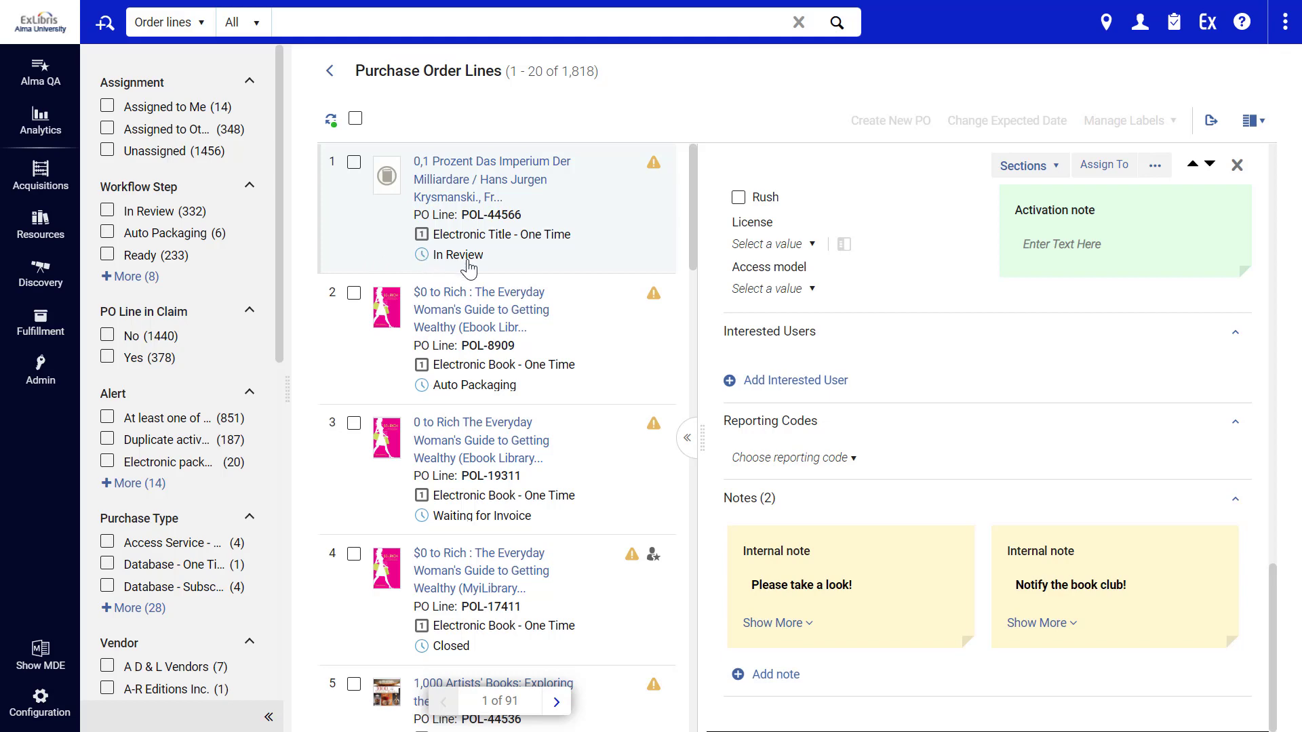
Step: Open POL-44566, attempt Continue Workflow, dismiss the missing-data error, and show more actions
left_click(539, 269)
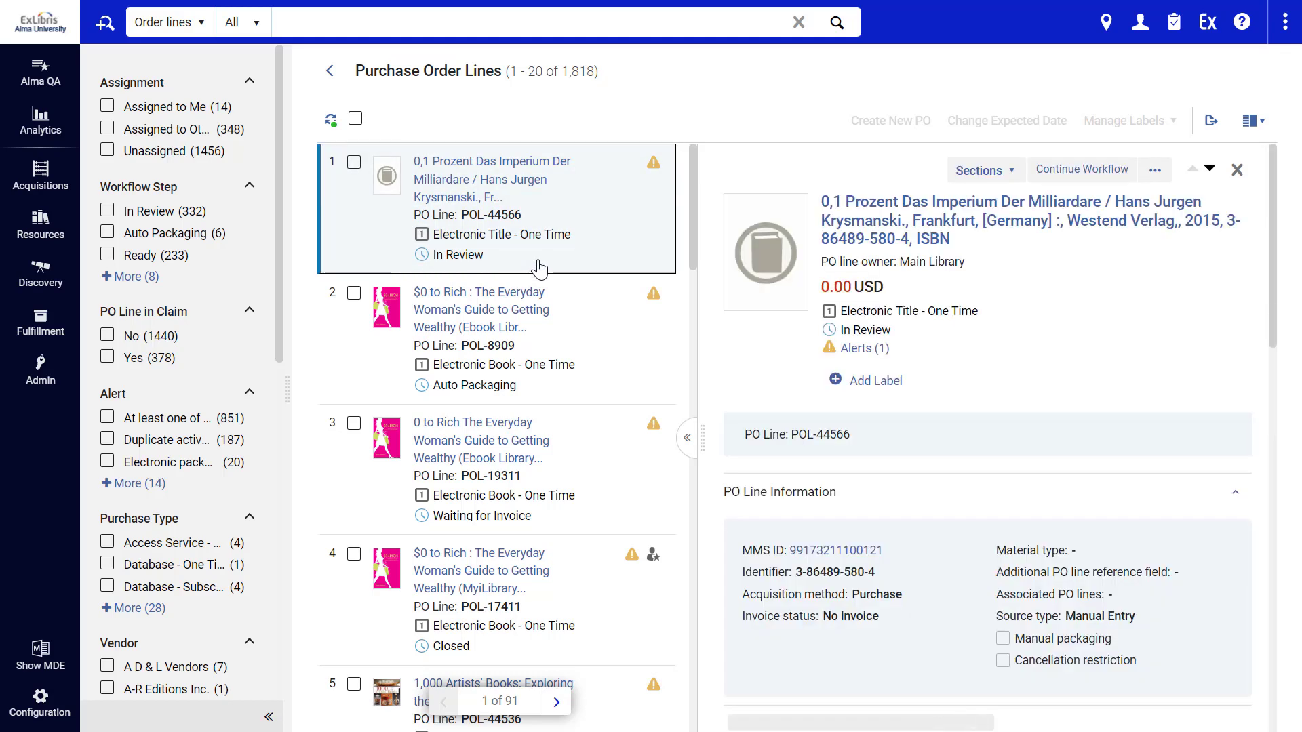
left_click(1085, 178)
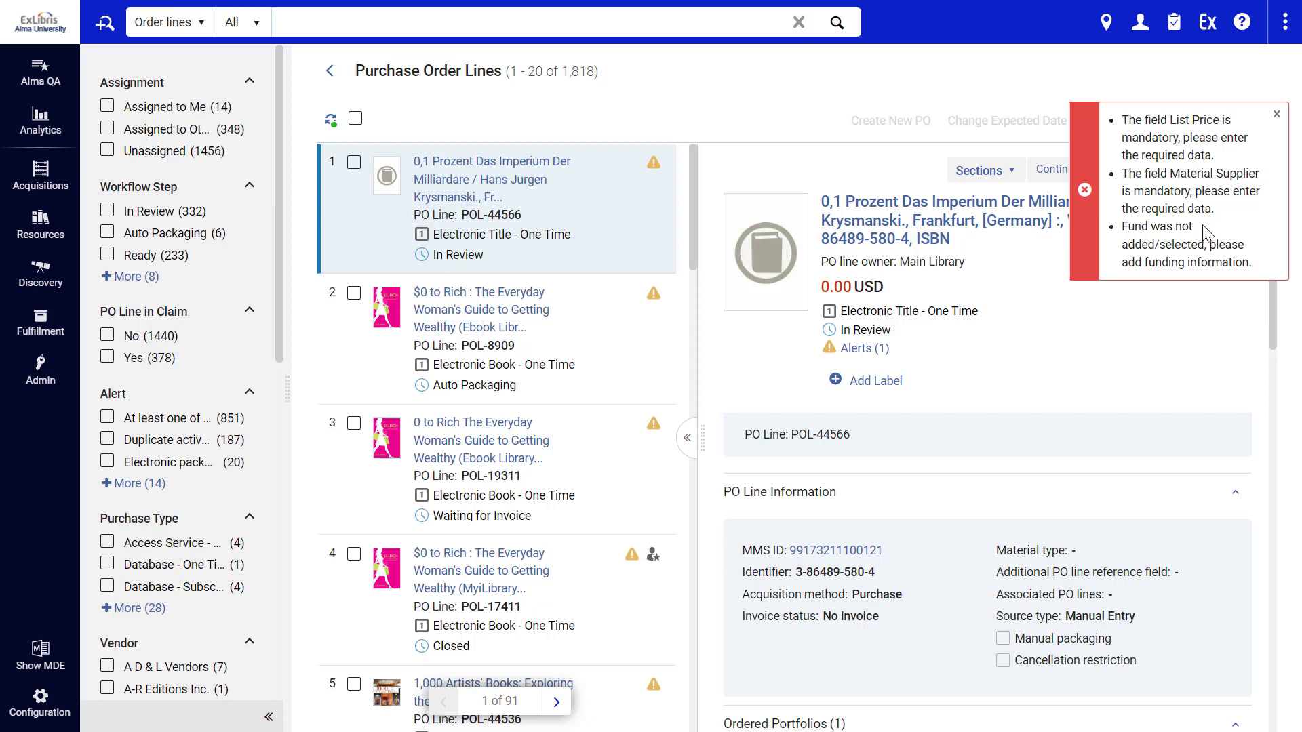
left_click(1276, 114)
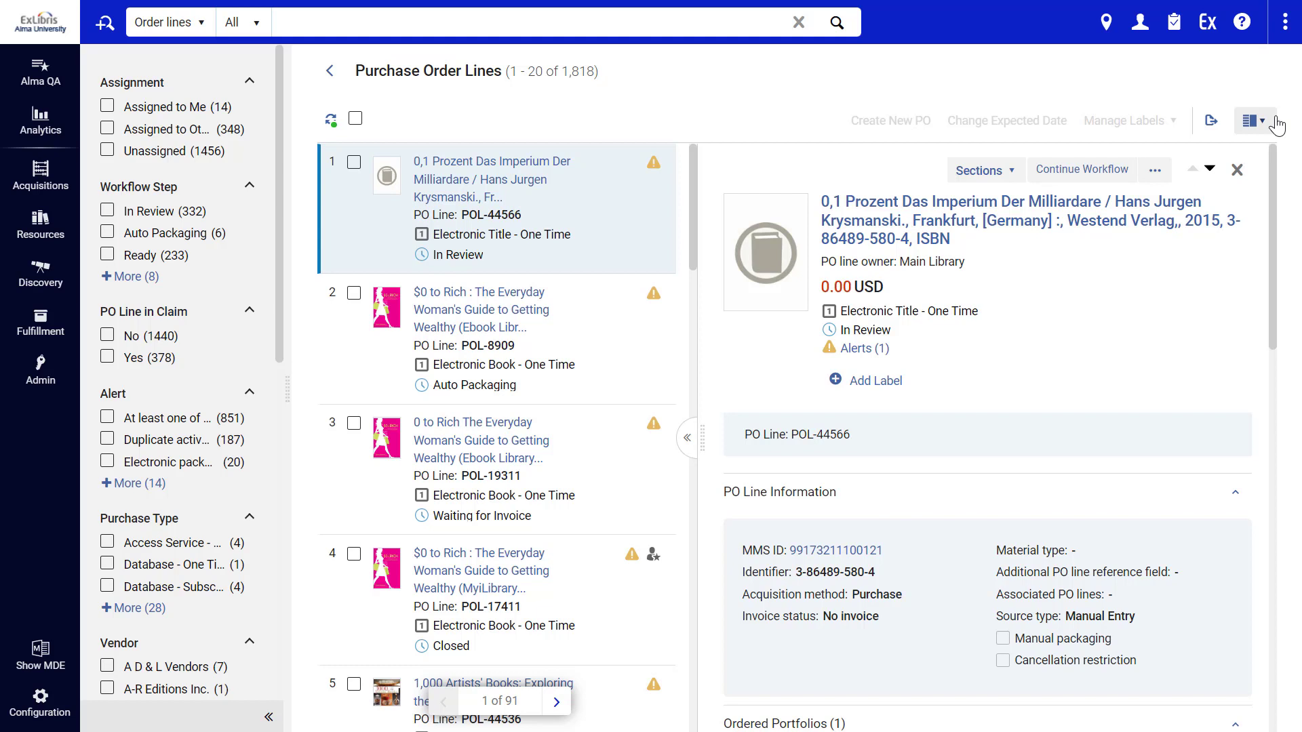
left_click(1148, 175)
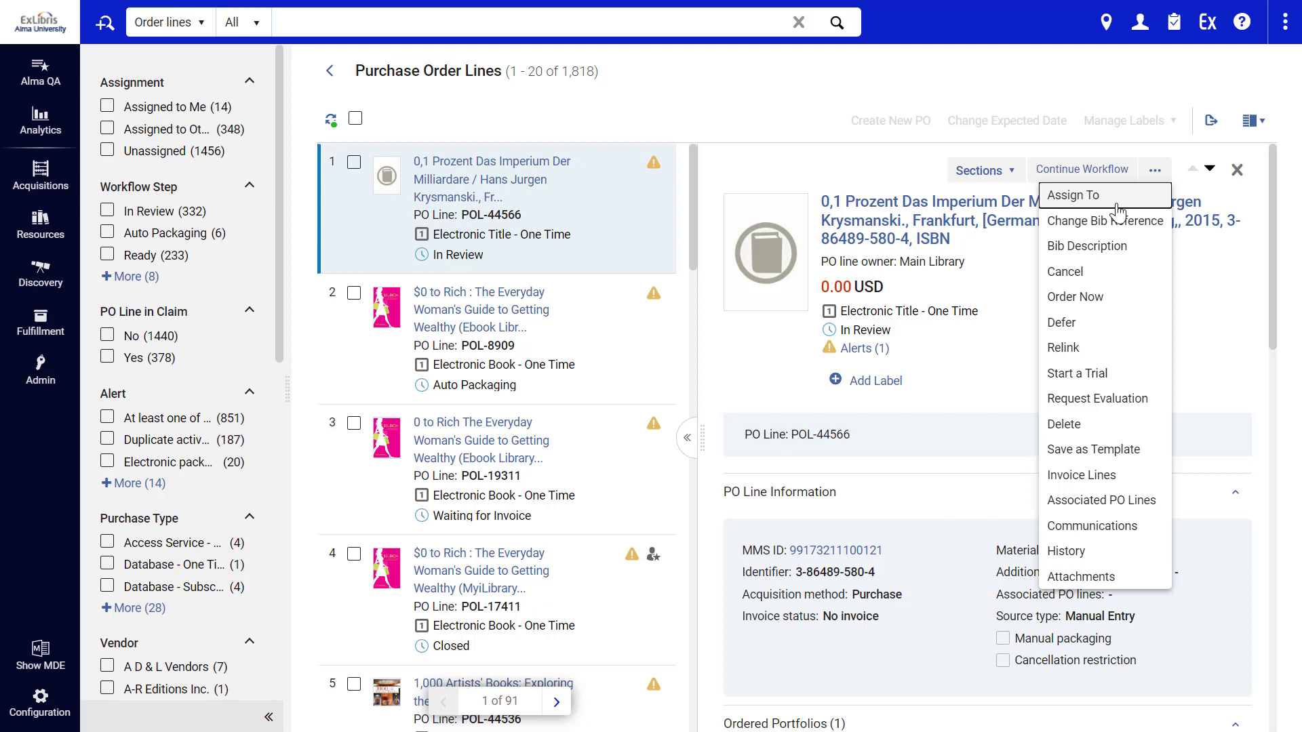
Step: Save the book_club label on POL-44566, then close its details panel
left_click(991, 412)
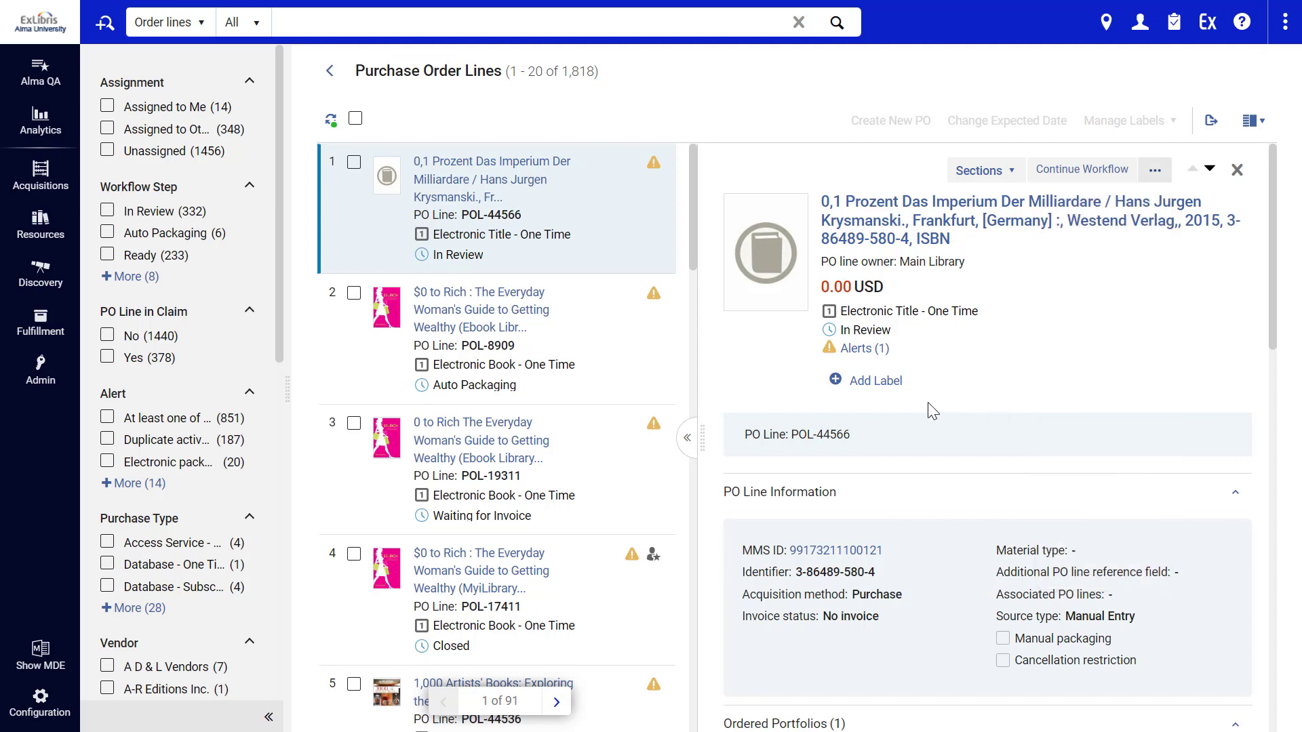
left_click(870, 390)
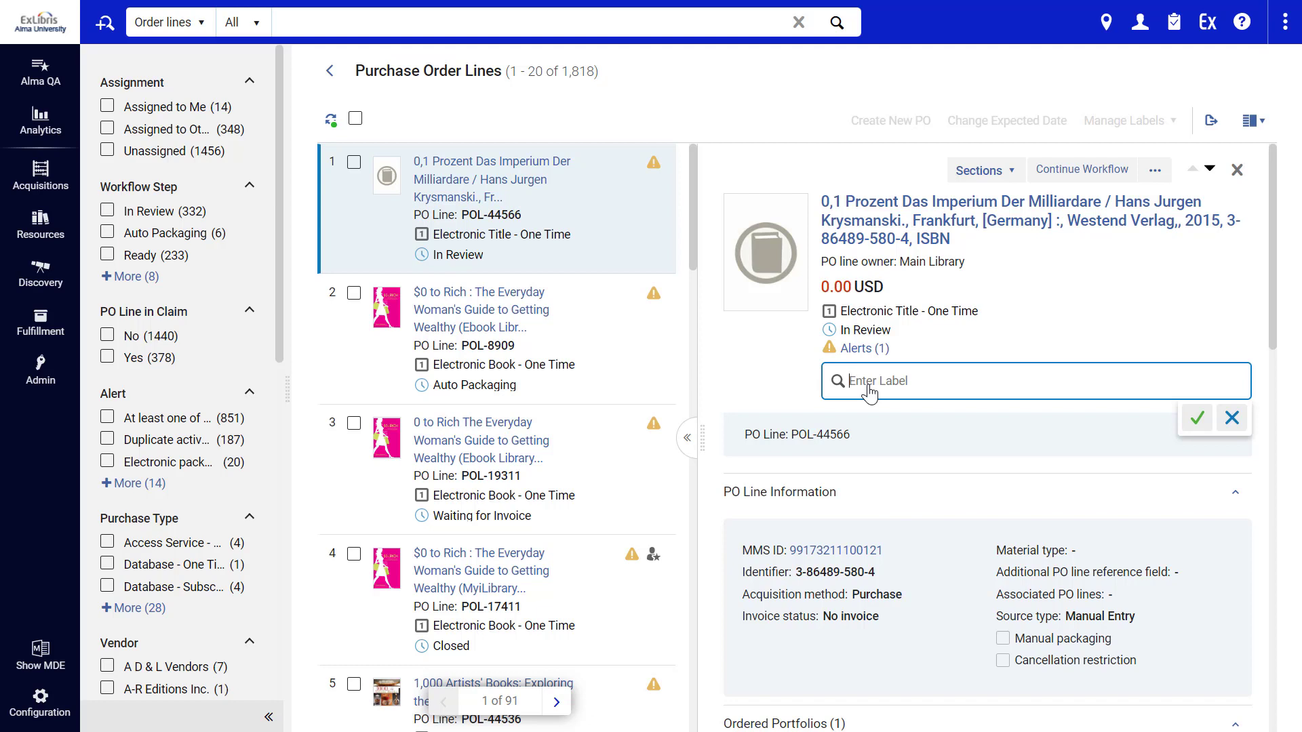
type("boo")
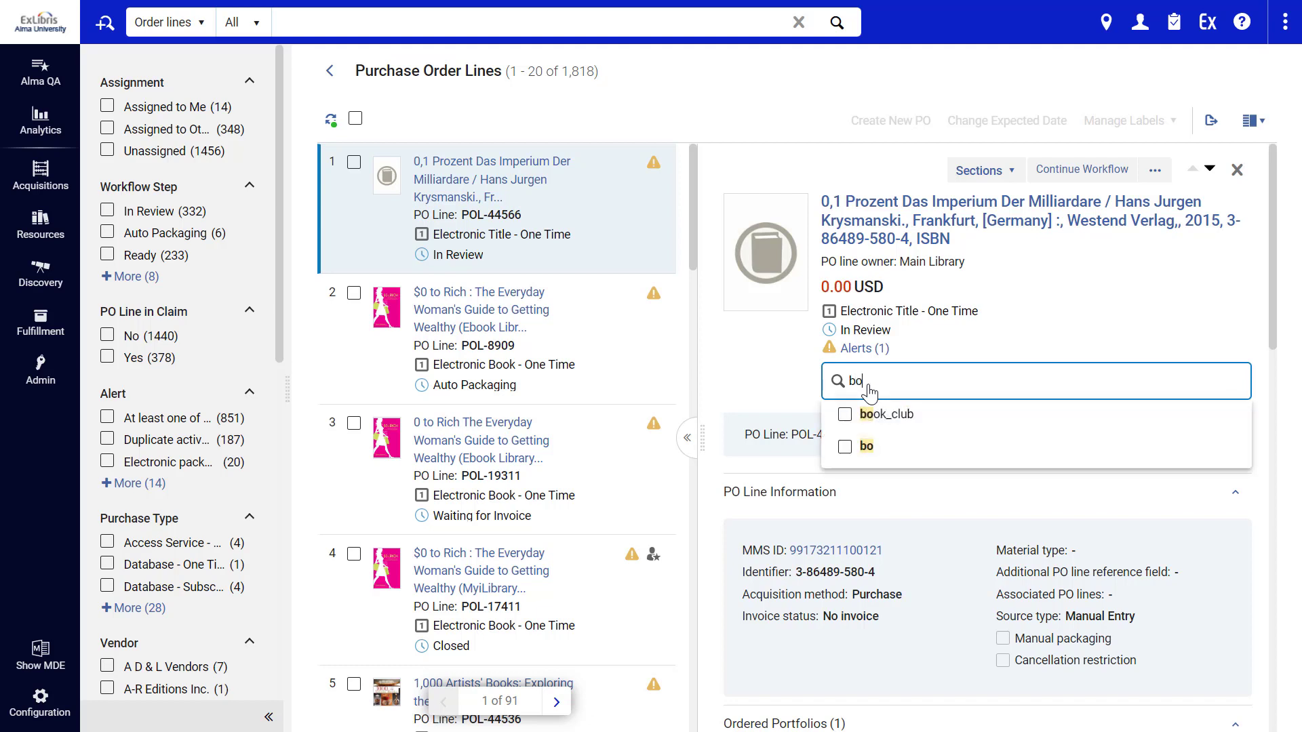
left_click(881, 414)
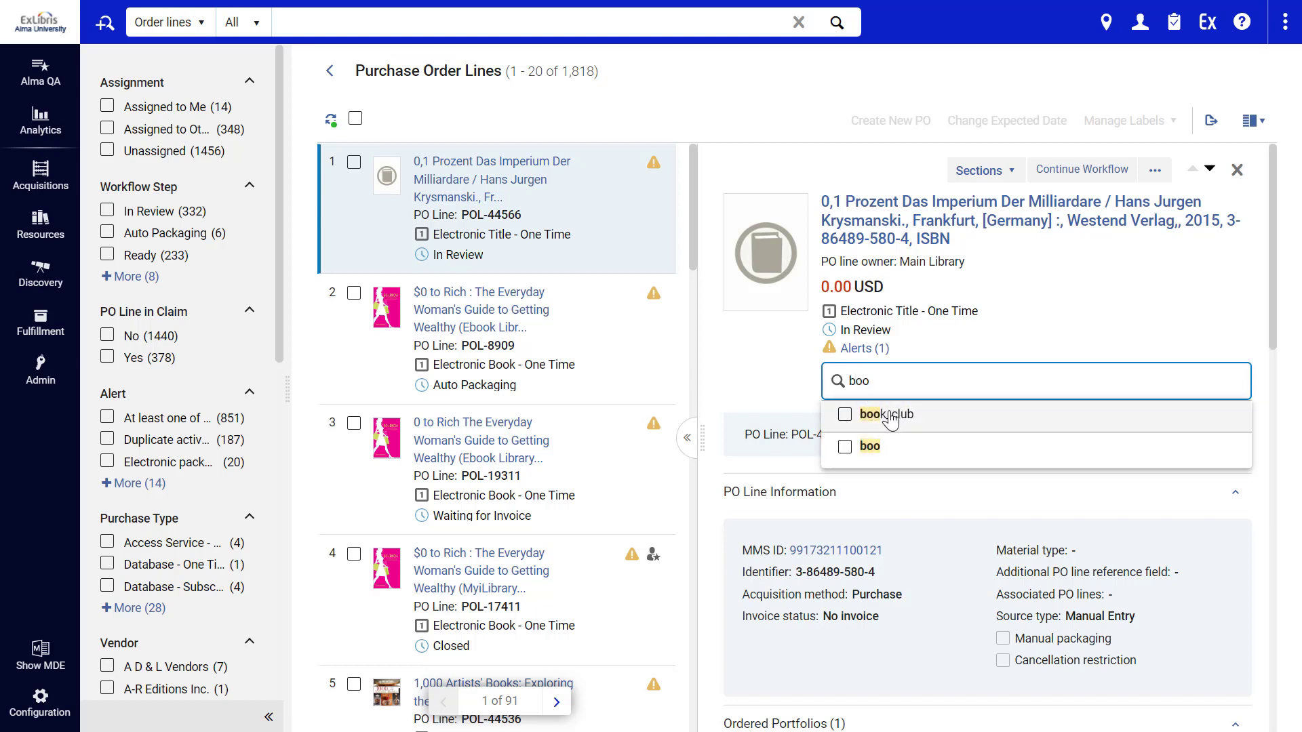
left_click(1196, 447)
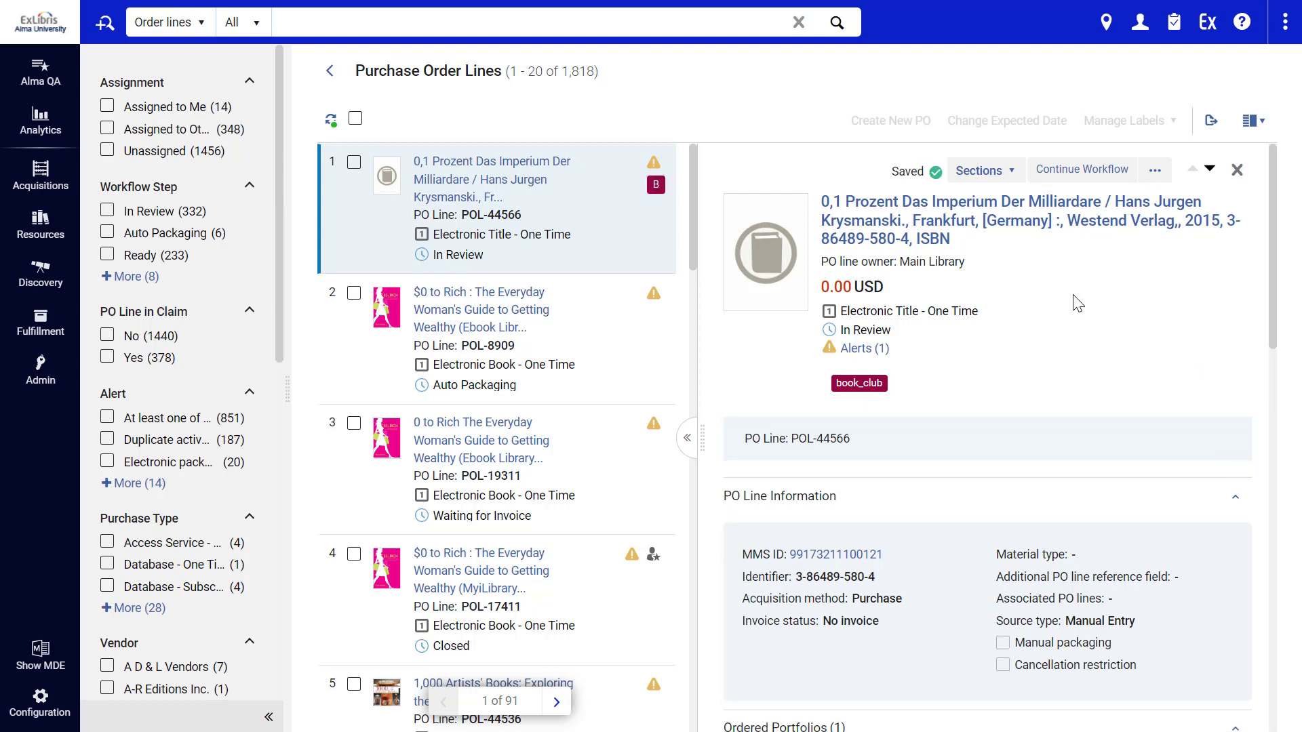
left_click(1238, 173)
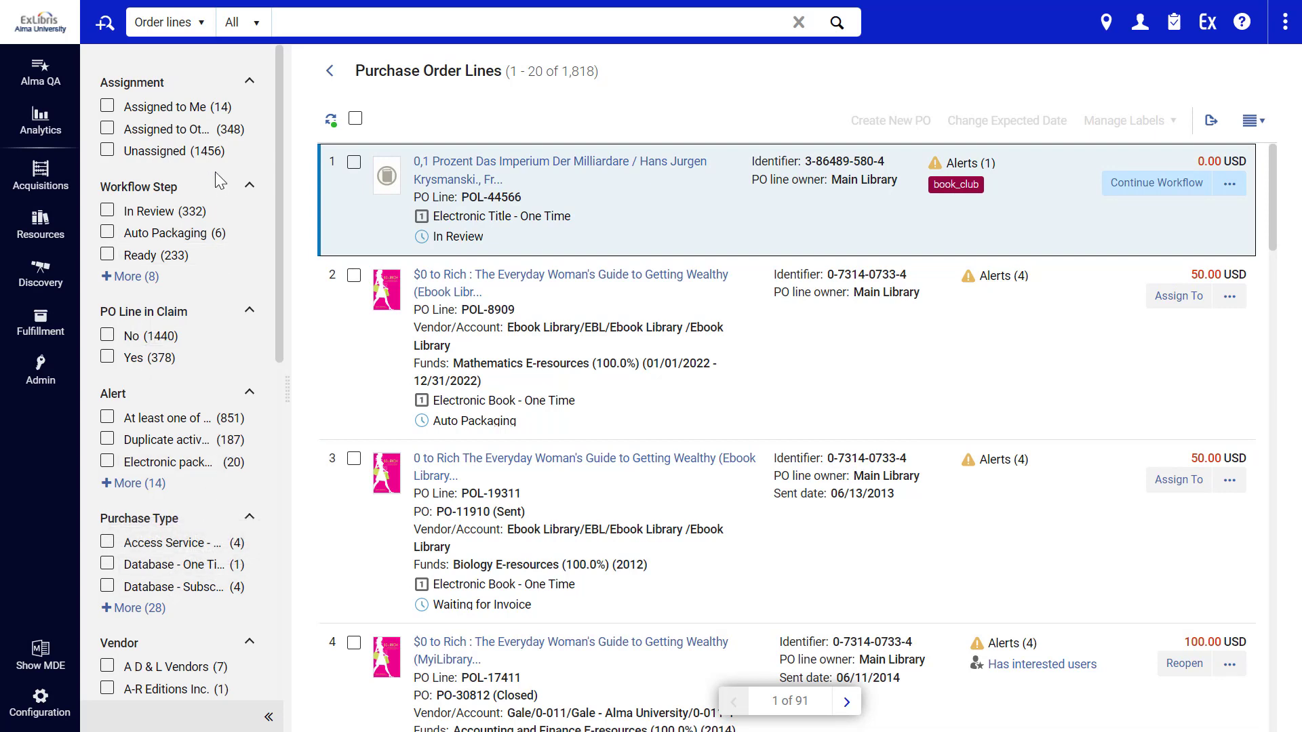
left_click(107, 232)
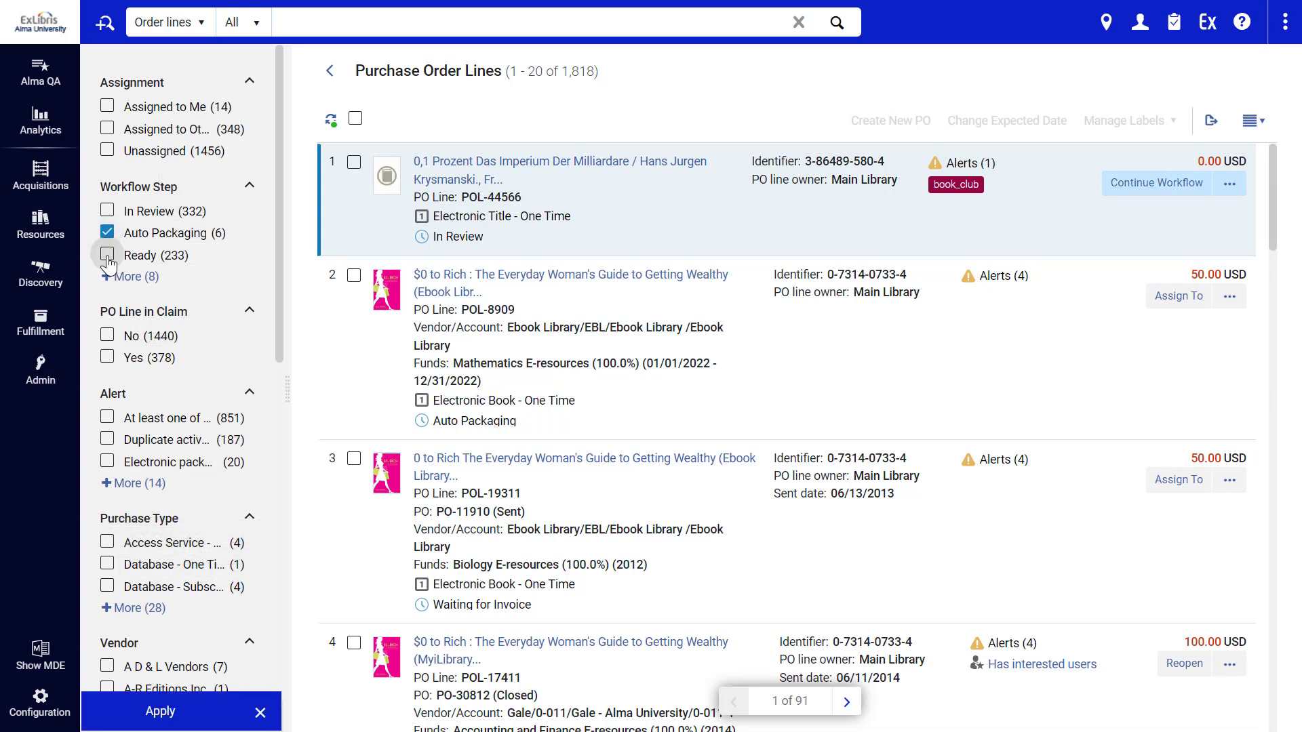
left_click(107, 255)
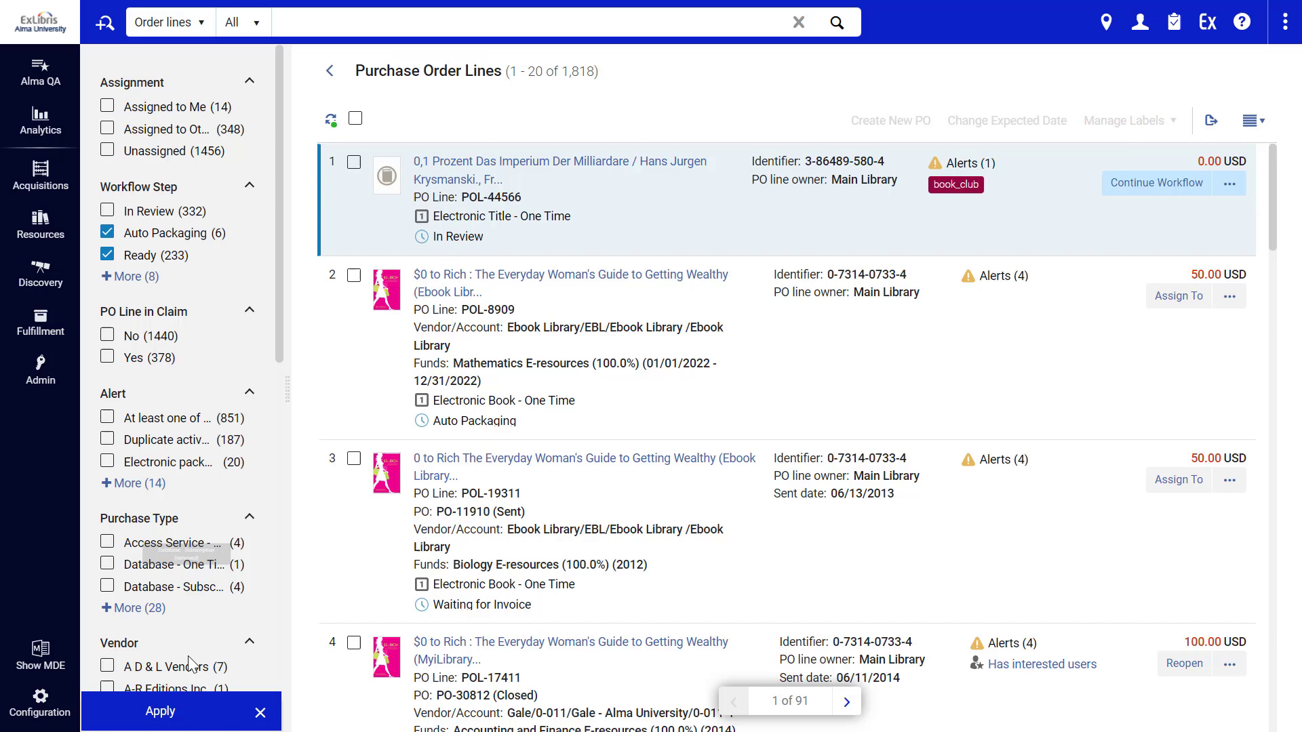
left_click(160, 712)
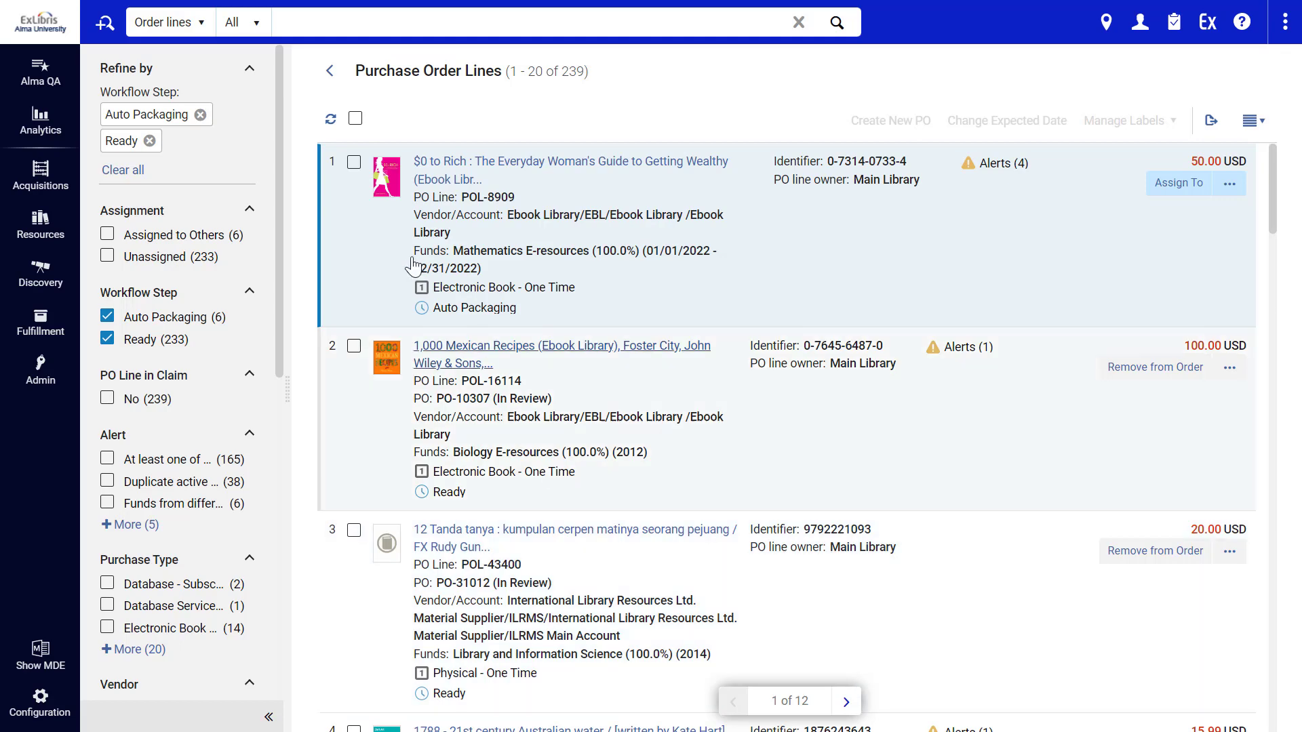
left_click(200, 114)
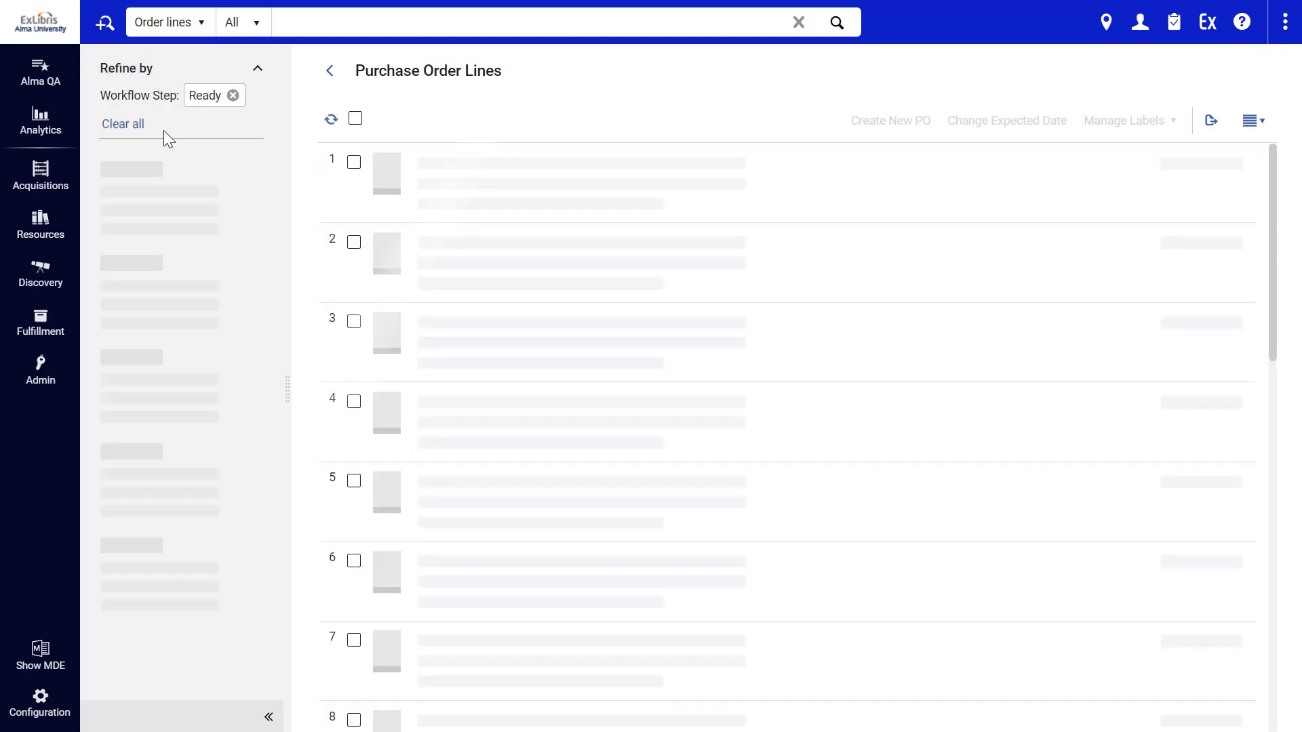
left_click(233, 95)
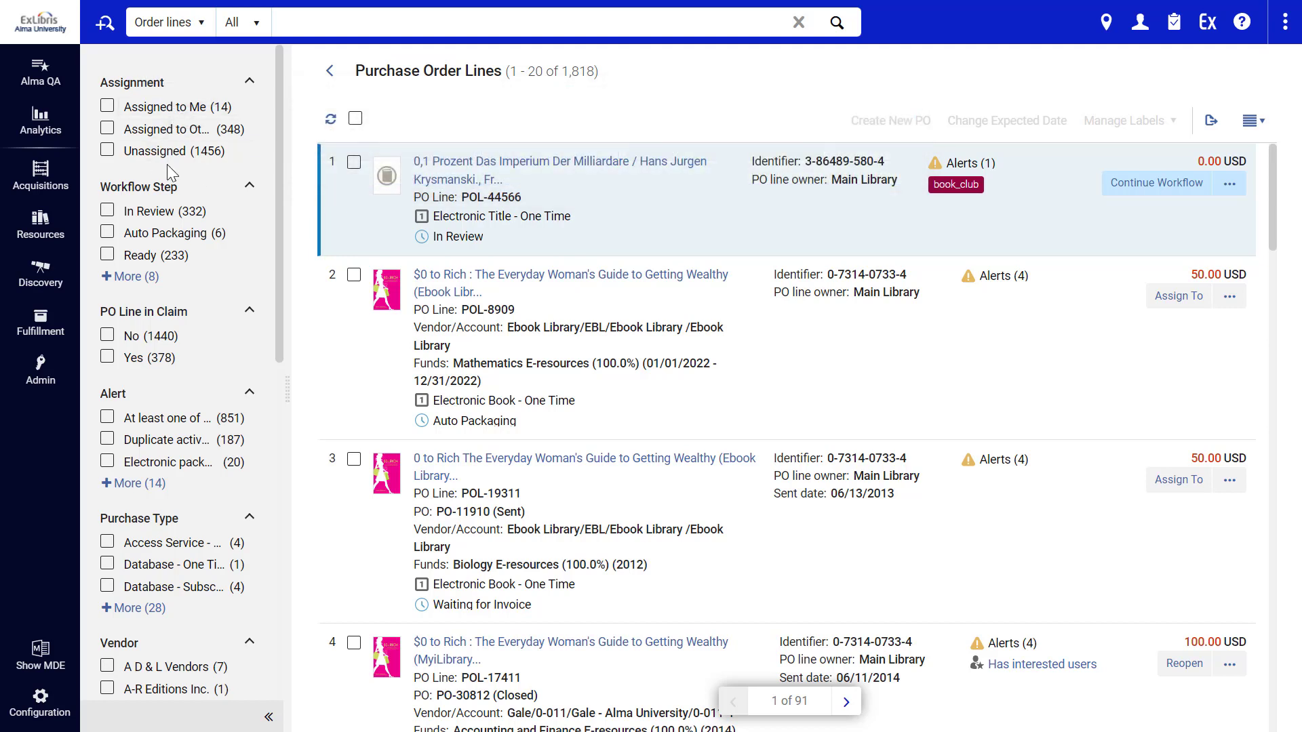
Step: Filter the PO lines by Assigned to Me and In Review, leaving 13 lines
left_click(107, 105)
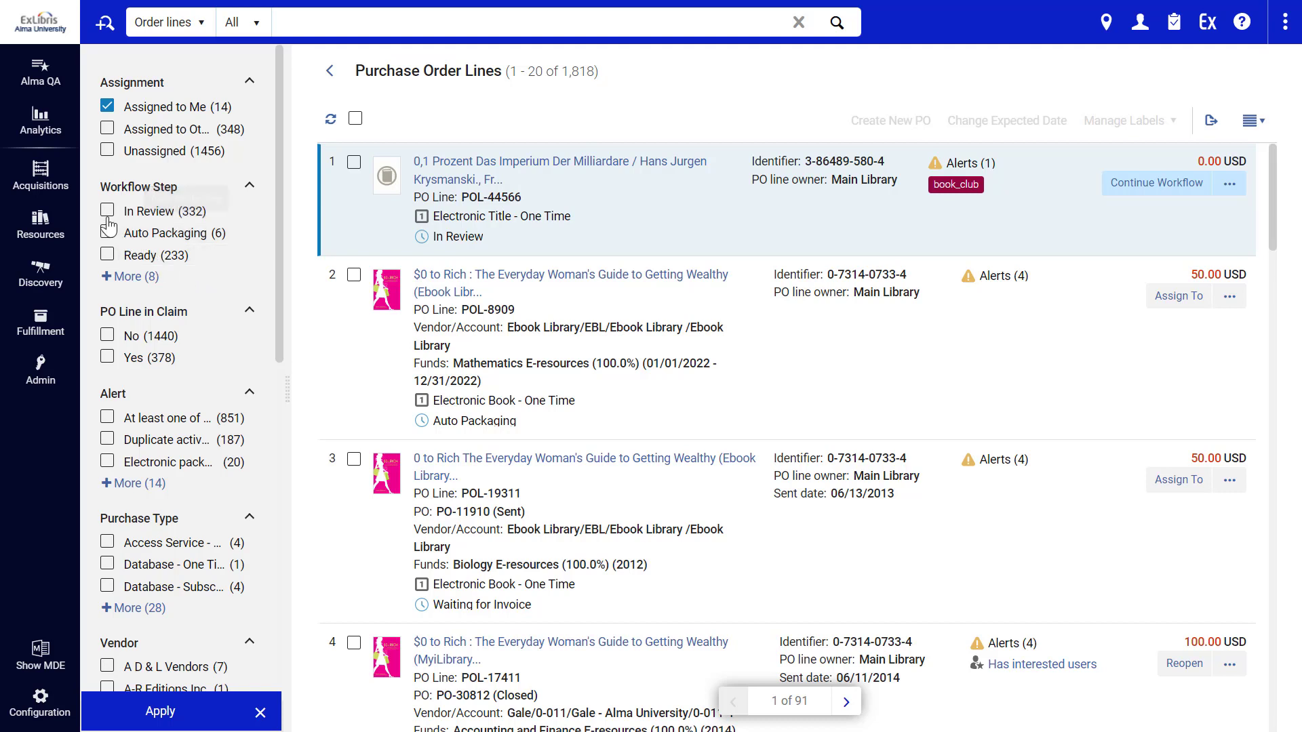
left_click(155, 212)
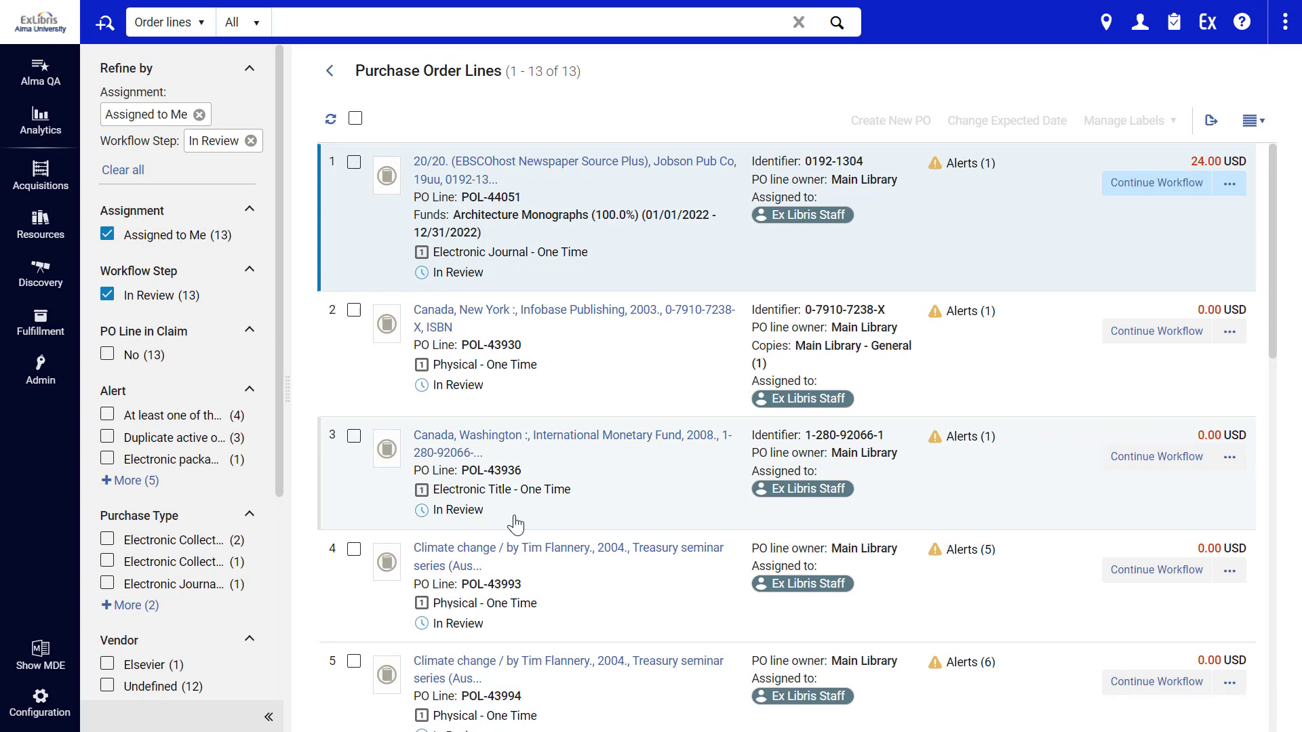
Step: Open Acquisitions > Review (PO Line) and Clear all filters to show all 1,818 lines
left_click(48, 191)
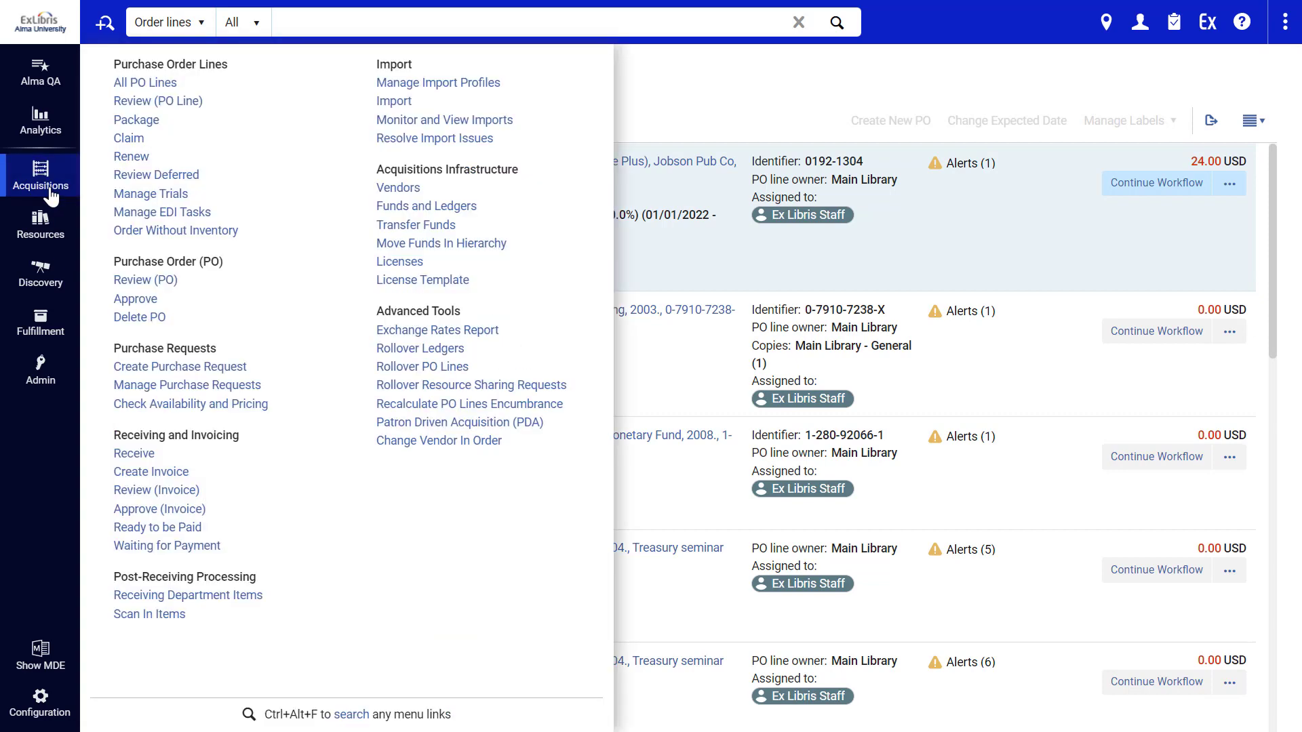
left_click(155, 101)
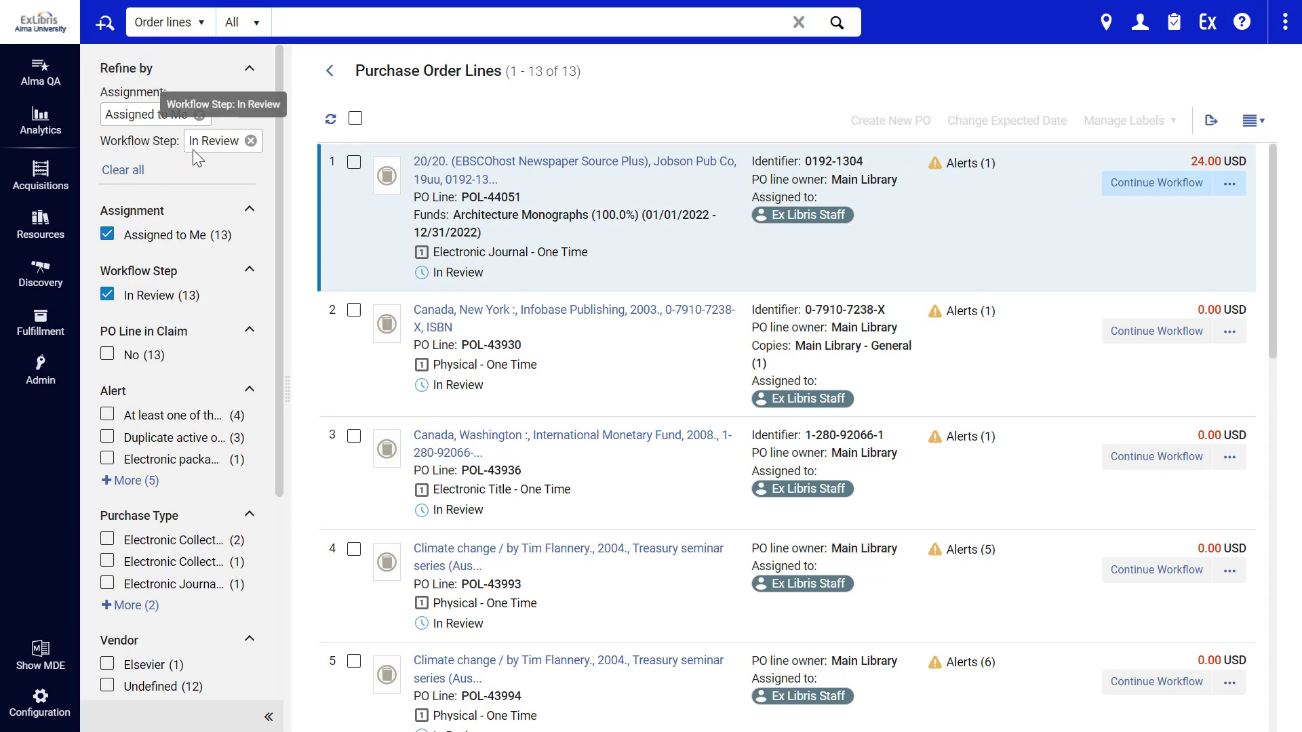
left_click(140, 178)
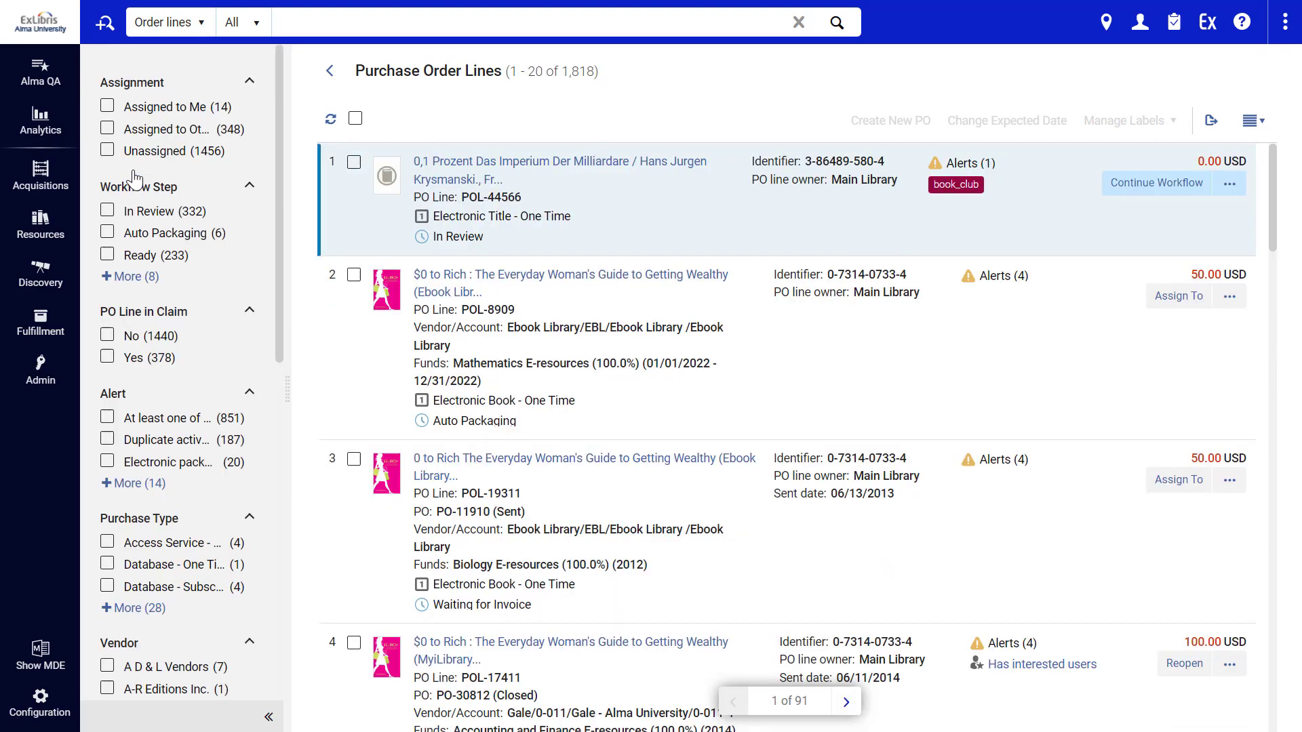
scroll(490, 344, "down", 15)
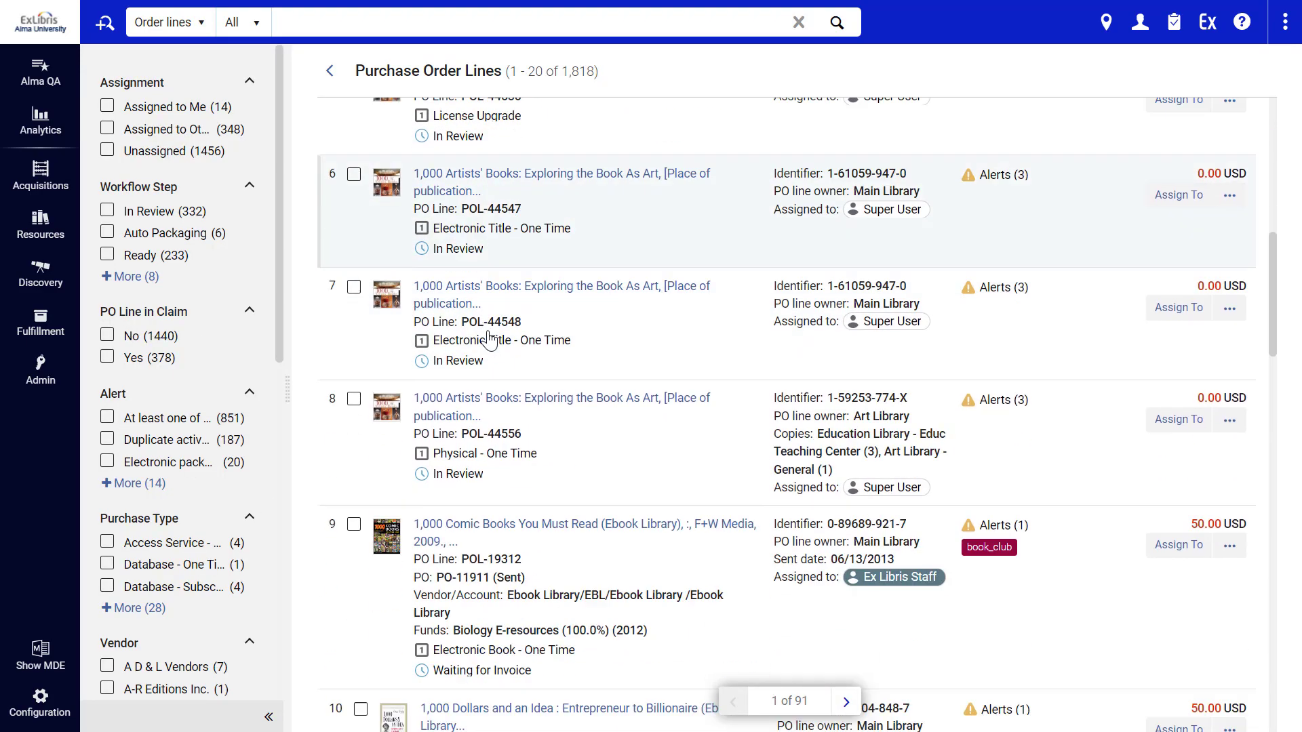
scroll(489, 344, "down", 5)
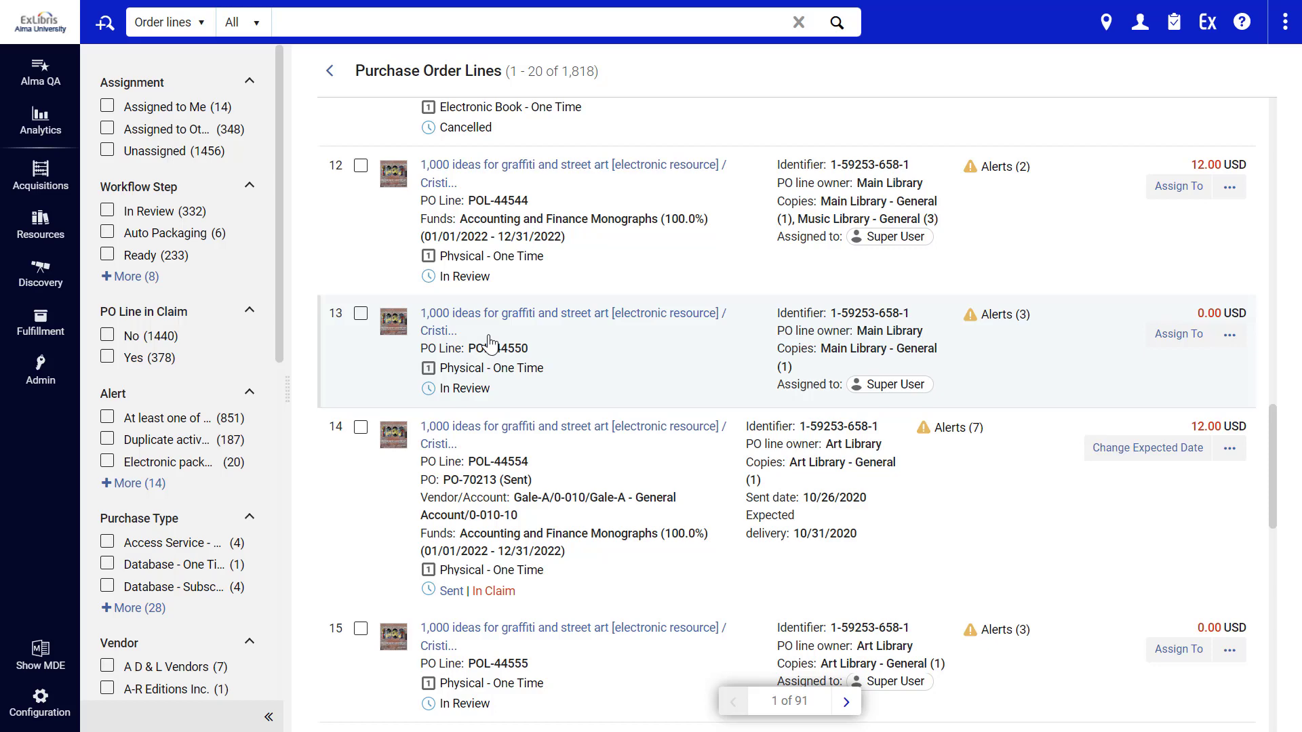
Step: Open Feature Rollout Configuration from the user menu and scroll through the New Analytics details
left_click(1132, 39)
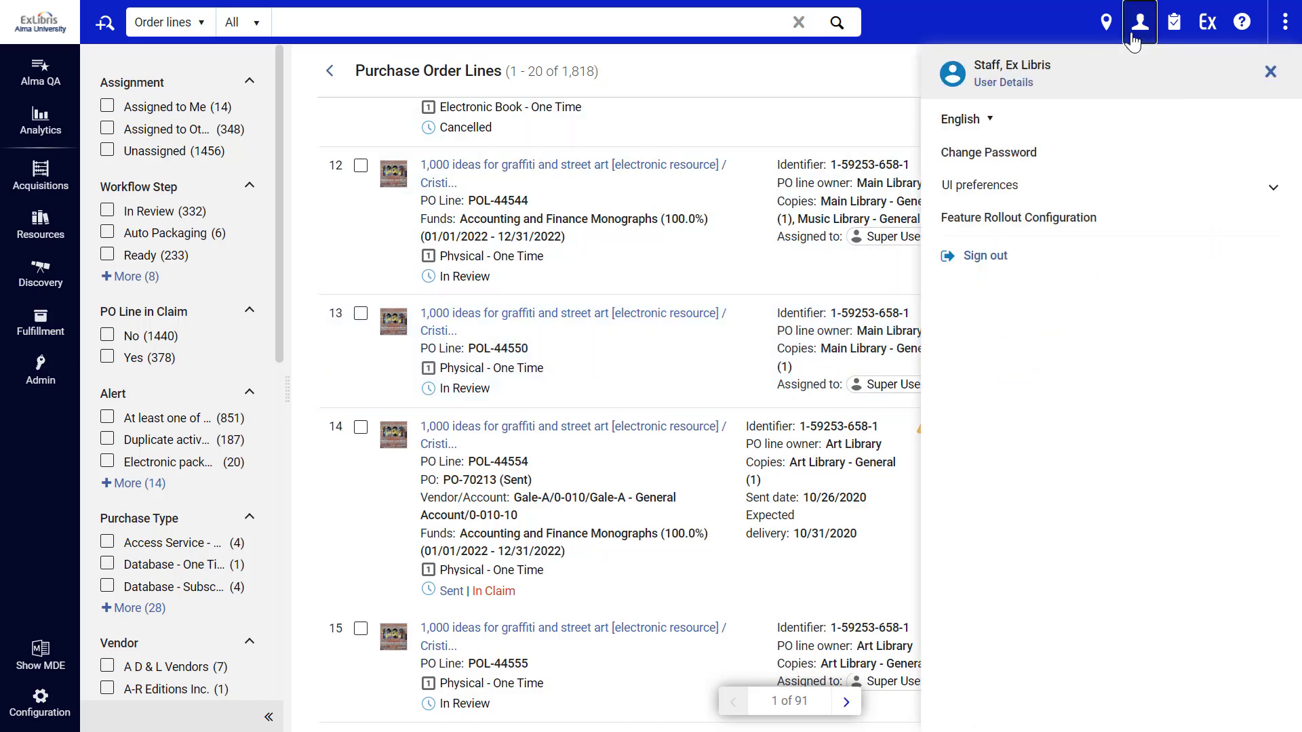
left_click(1078, 227)
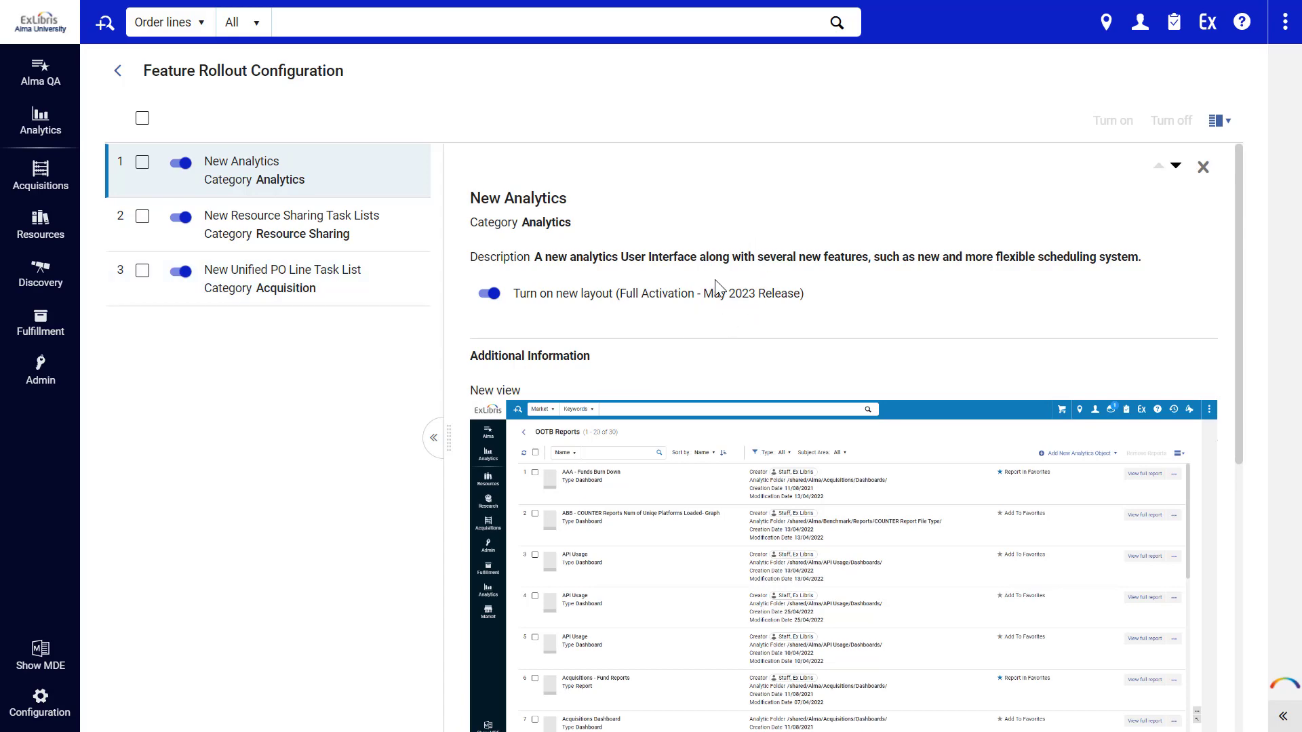
scroll(716, 282, "down", 1)
scroll(810, 428, "down", 1)
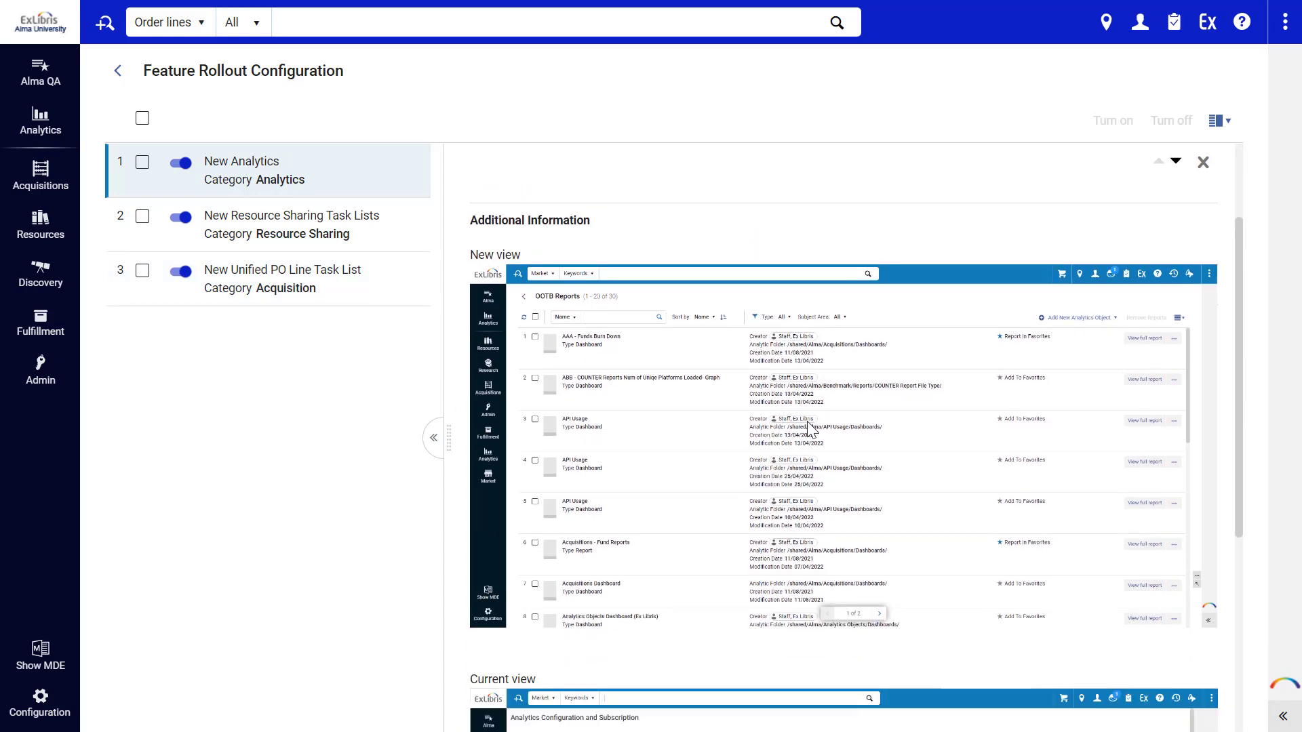
scroll(808, 422, "down", 5)
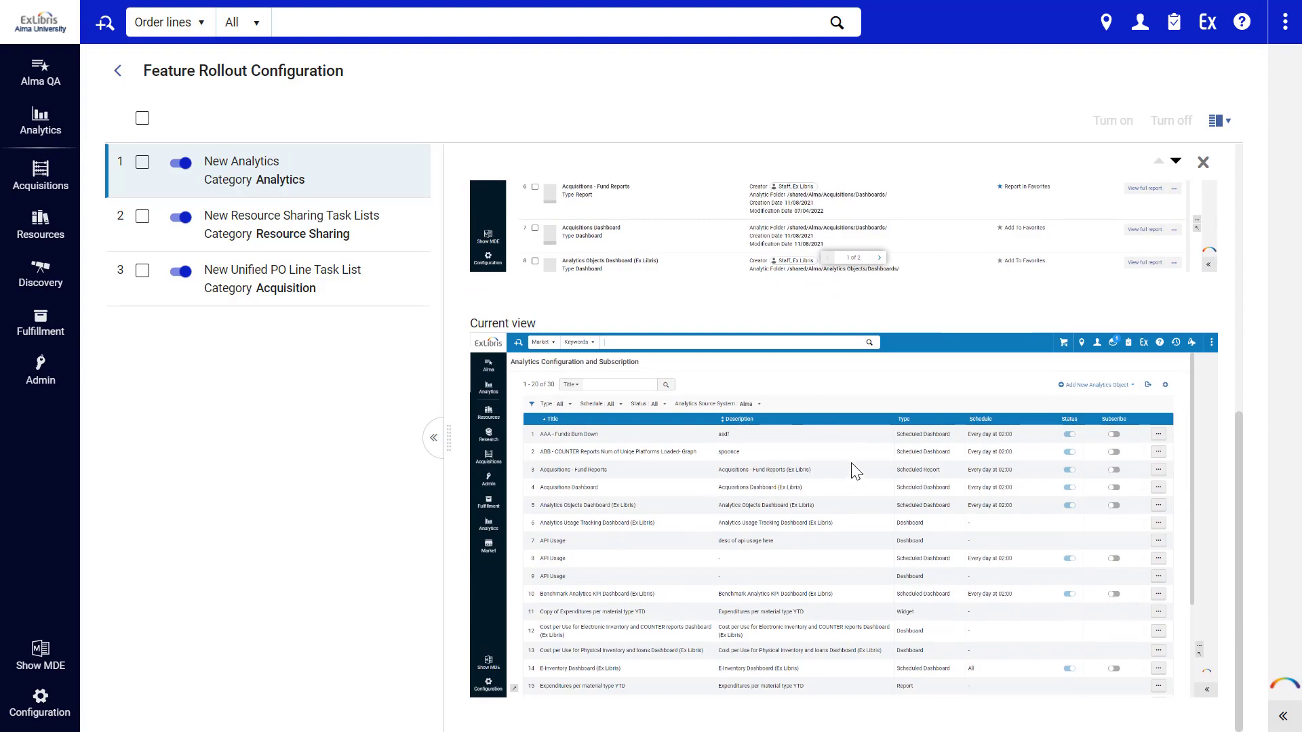